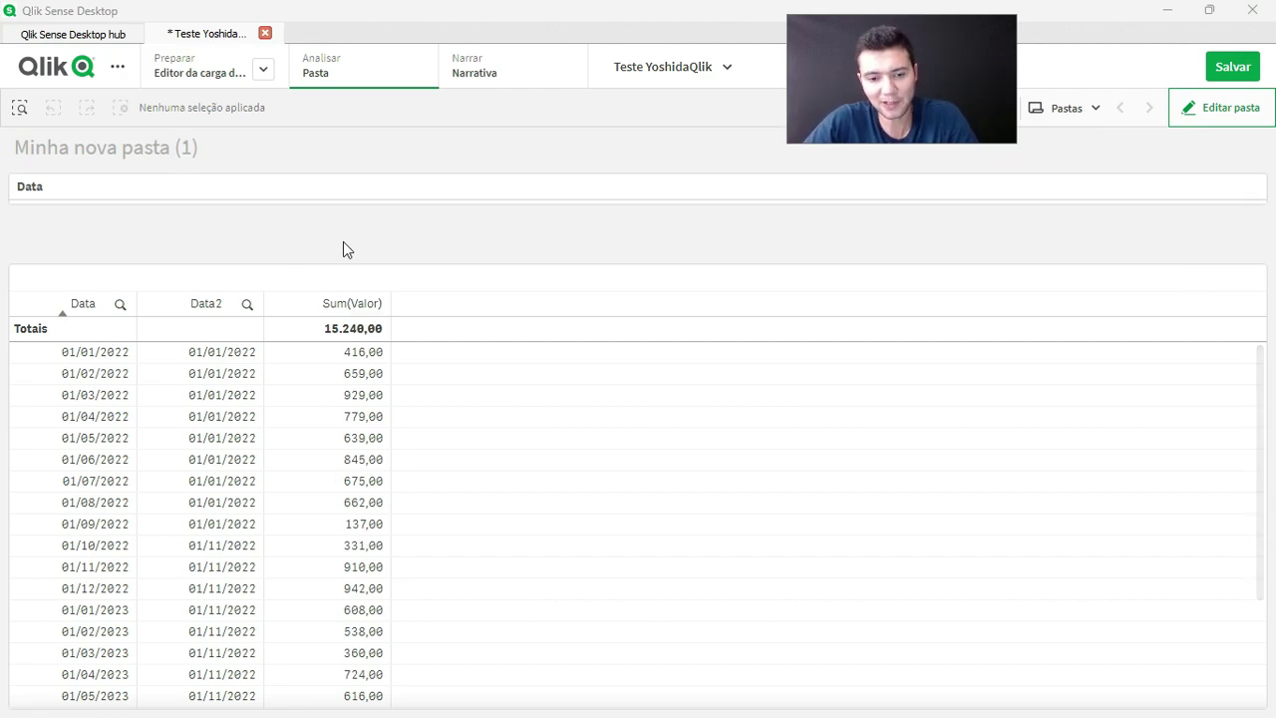
Step: Switch to the Modelo_Youtube workbook in Excel to review the Data, Data2 and Valor columns, and return to Qlik Sense
key(alt+Tab)
key(Tab)
key(Tab)
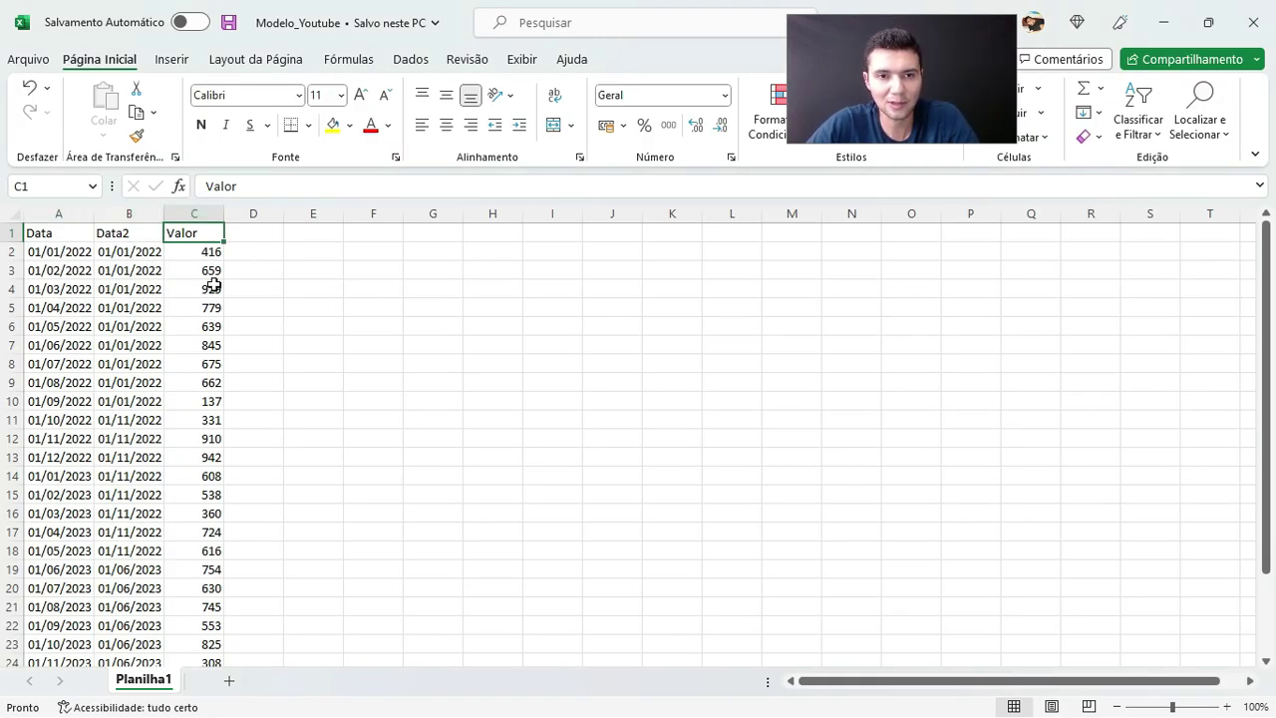
key(alt+Tab)
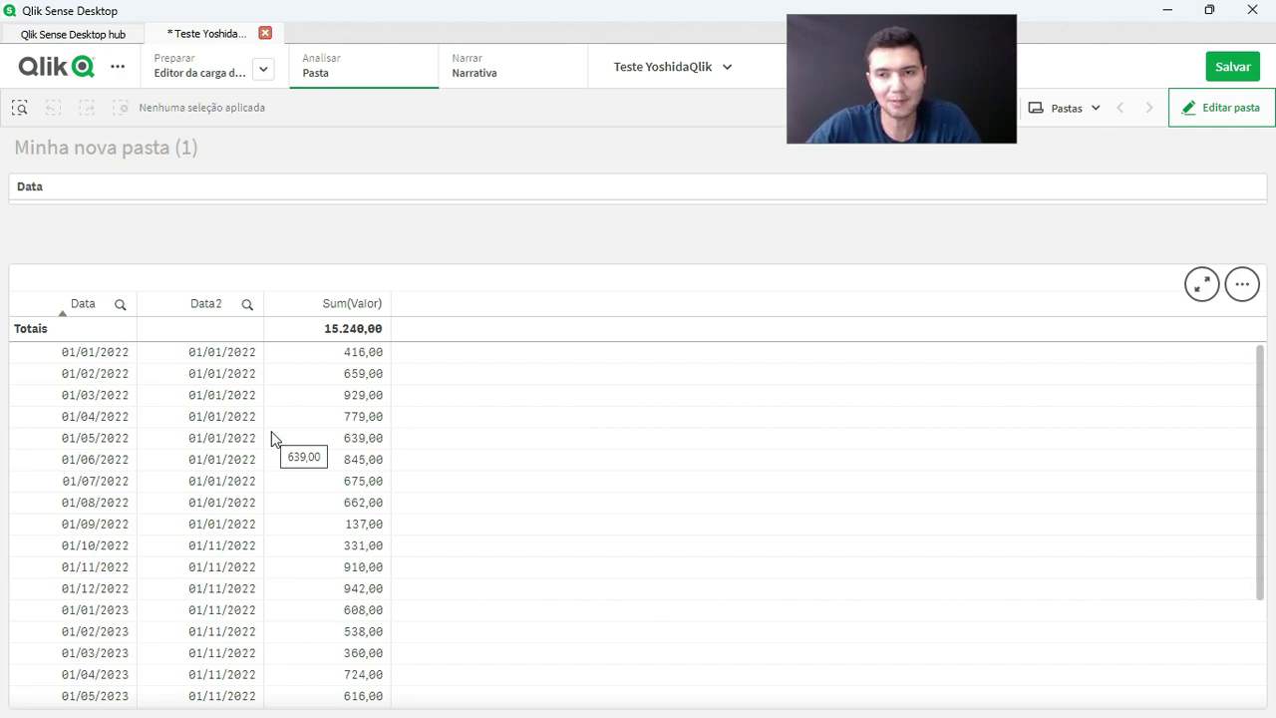
Step: Filter the sheet by selecting 01/01/2022 in the Data field and confirm the selection
click(406, 192)
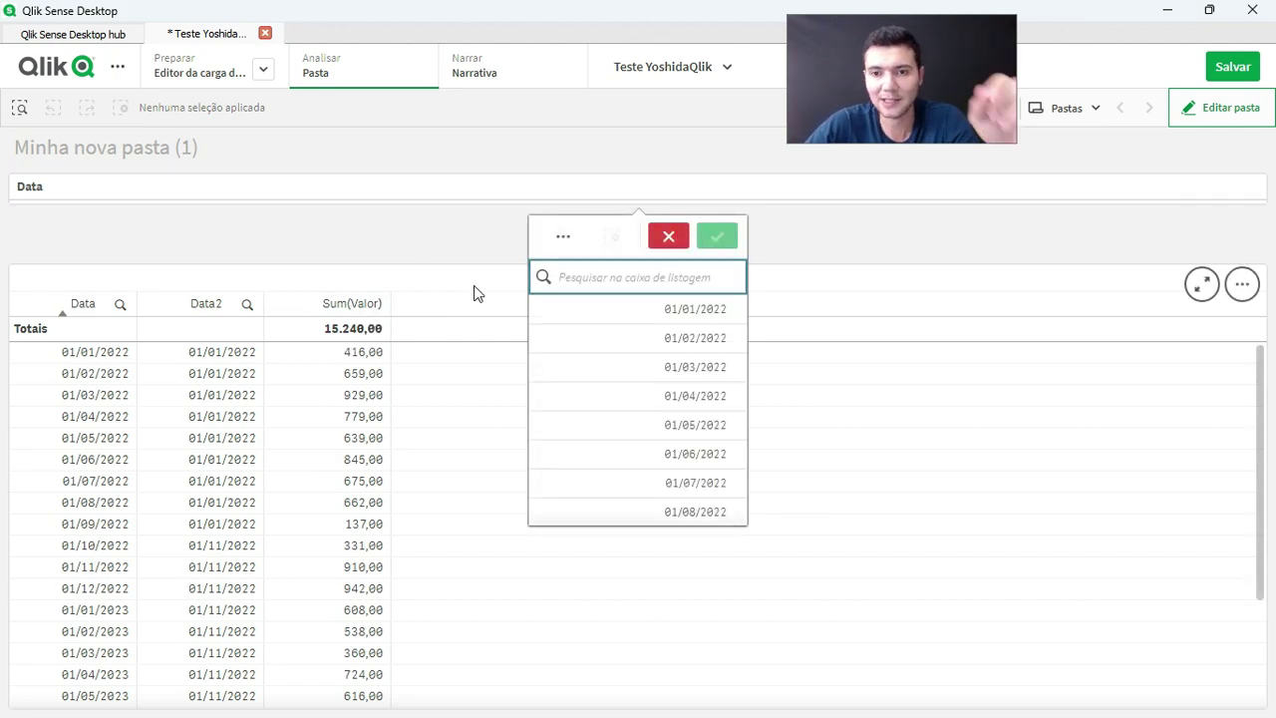
click(588, 317)
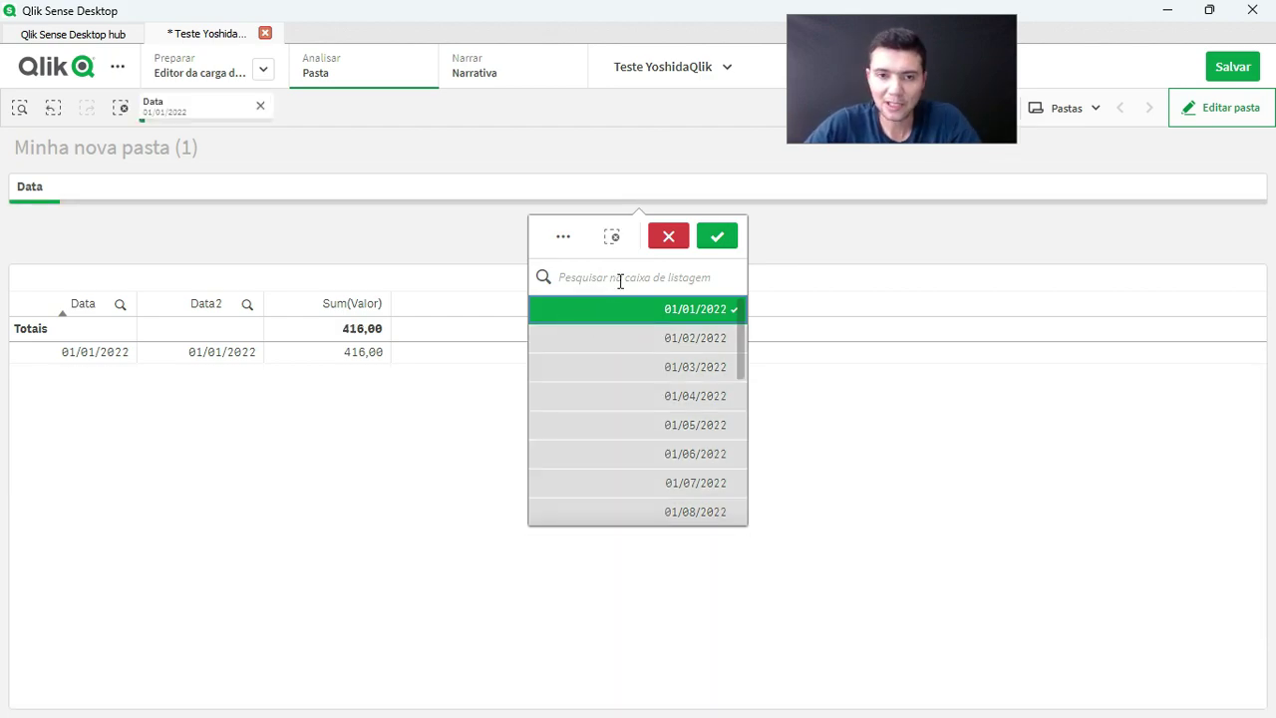
click(717, 239)
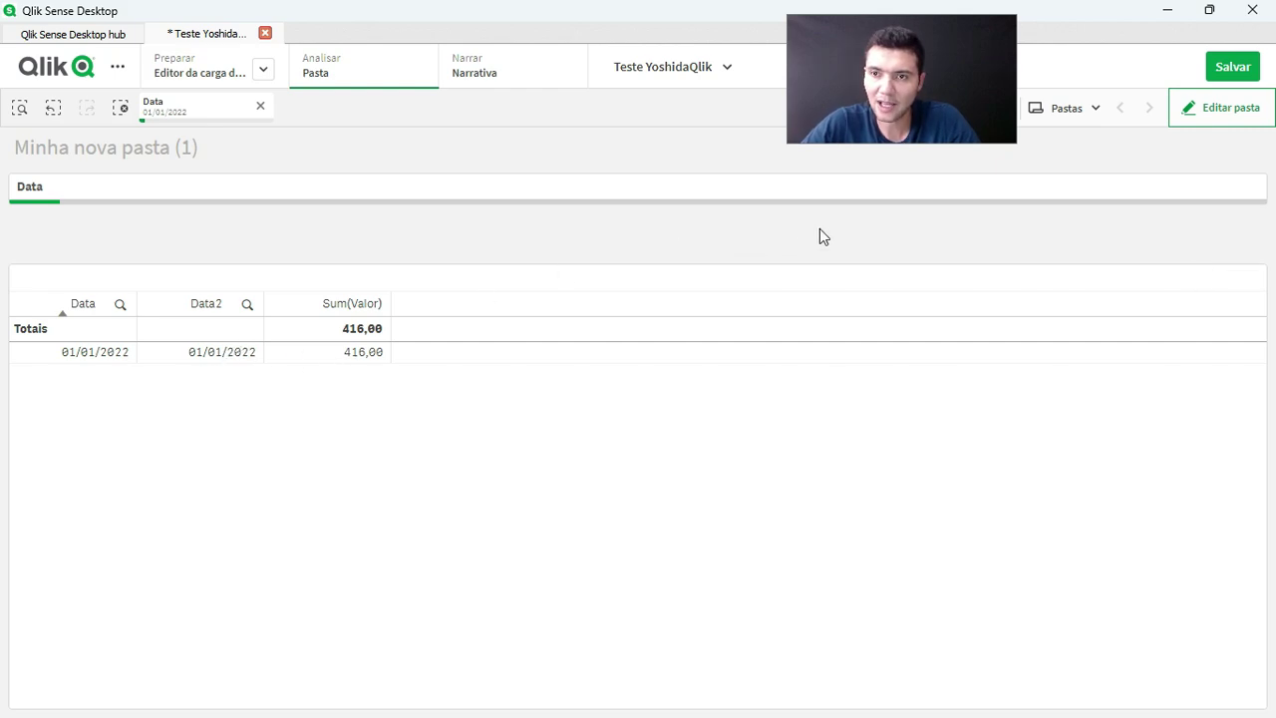
Step: Put the sheet in edit mode, and check the Data2 dates of the first rows in the Excel workbook before returning to Qlik Sense
click(1231, 109)
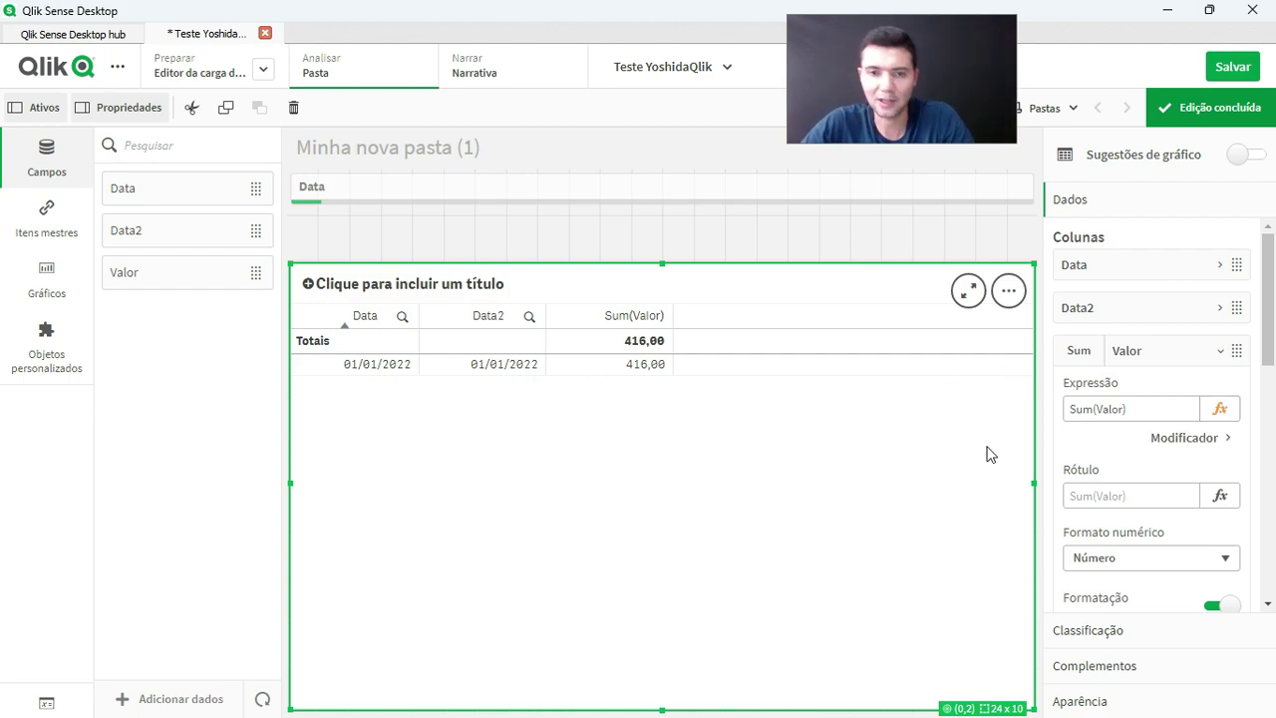
key(alt+Tab)
drag(140, 258, 134, 376)
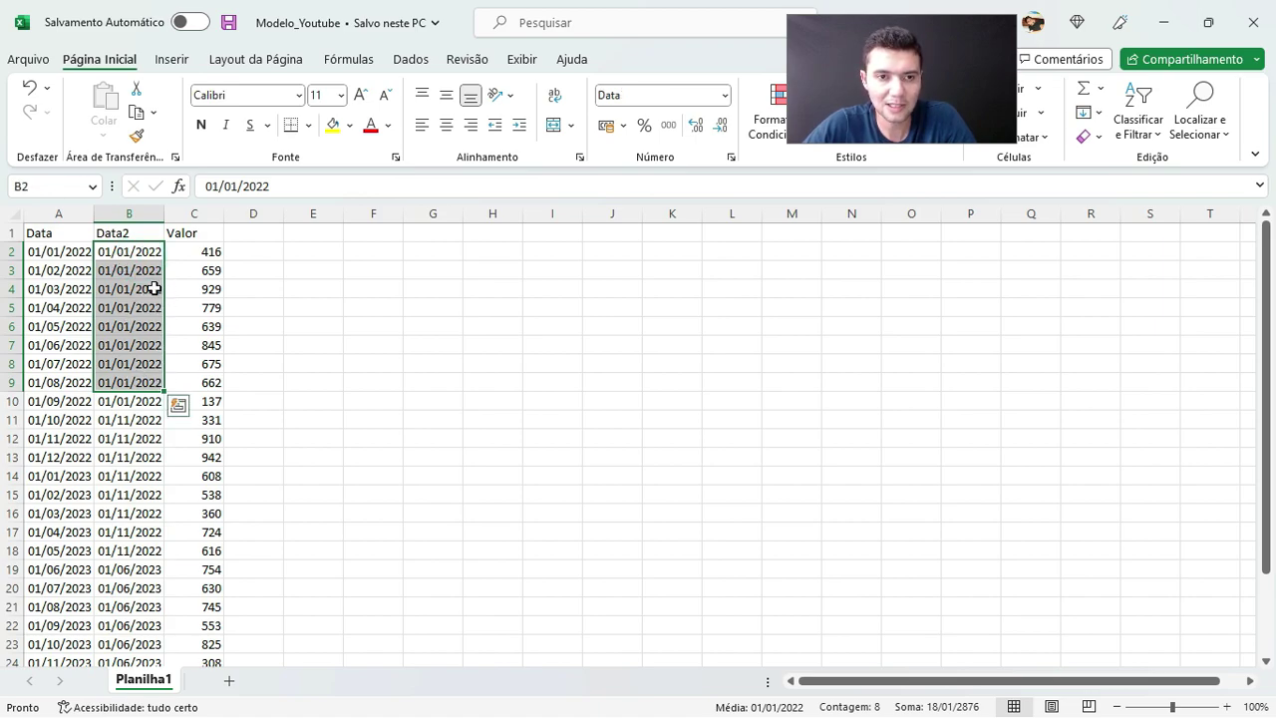
key(alt+Tab)
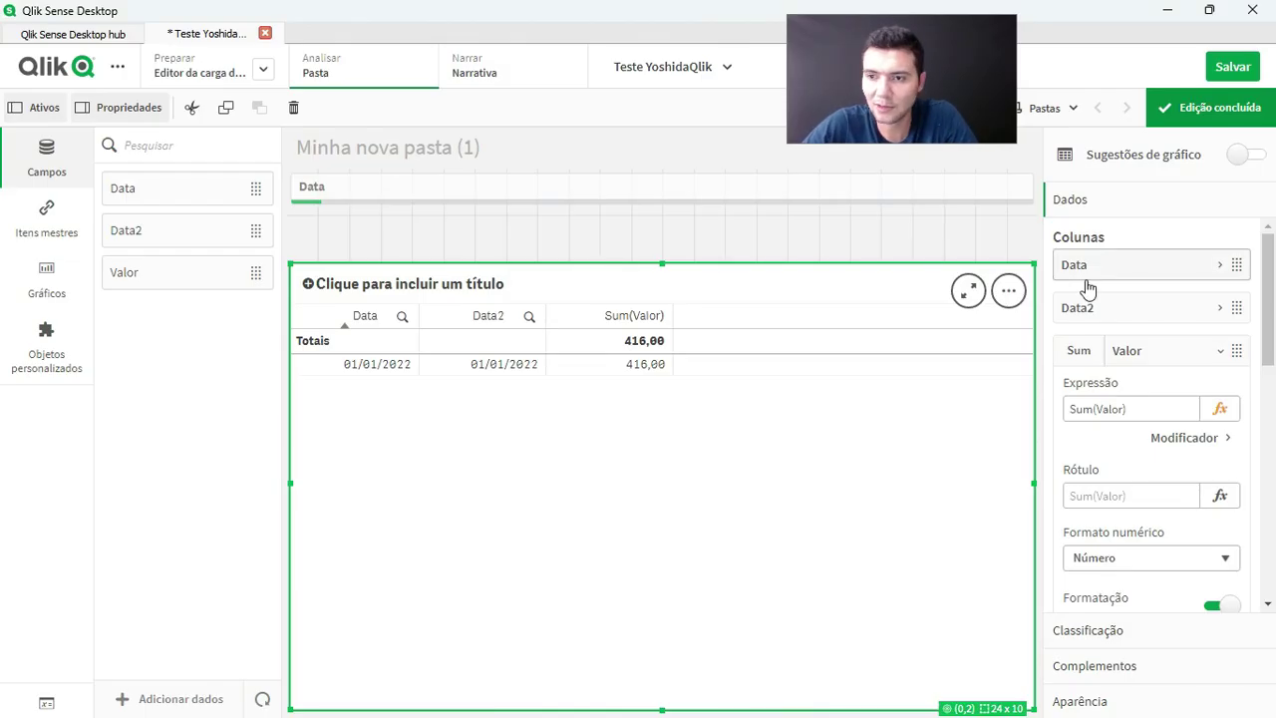
Step: Open the table's Sum(Valor) expression and add the set modifier {<Data=P(Data)>} before Valor
click(1222, 409)
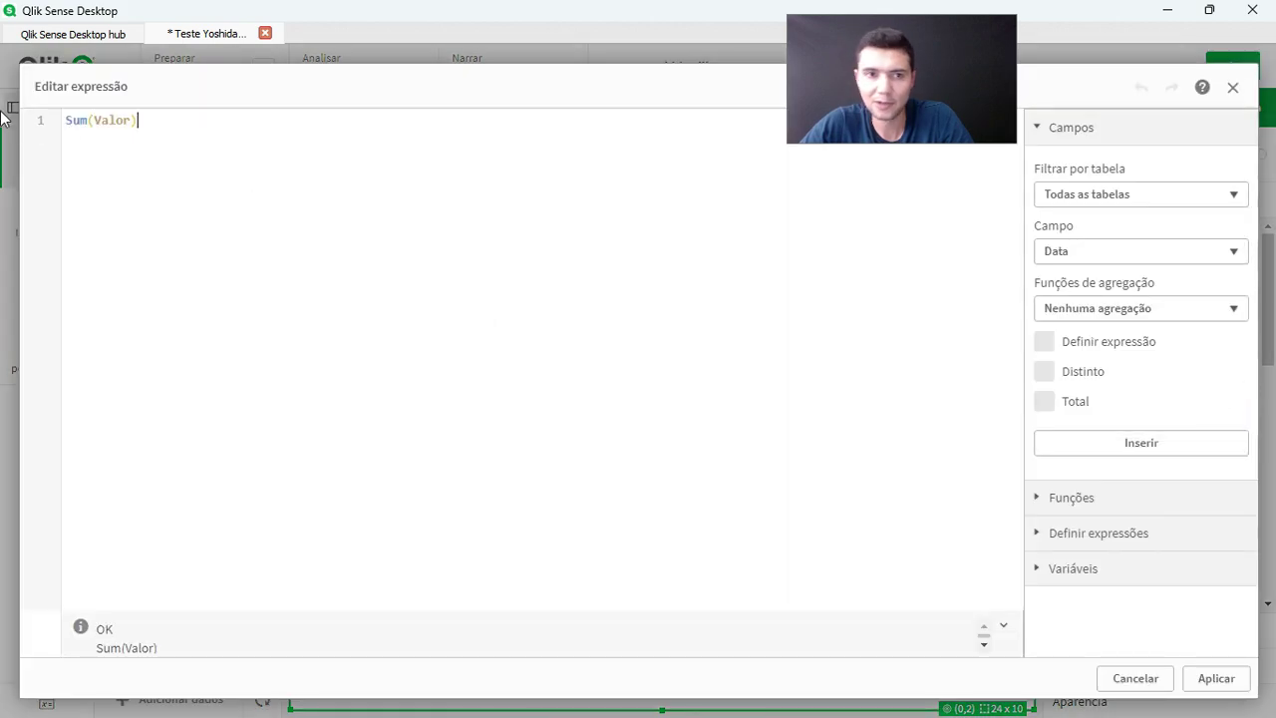
click(95, 120)
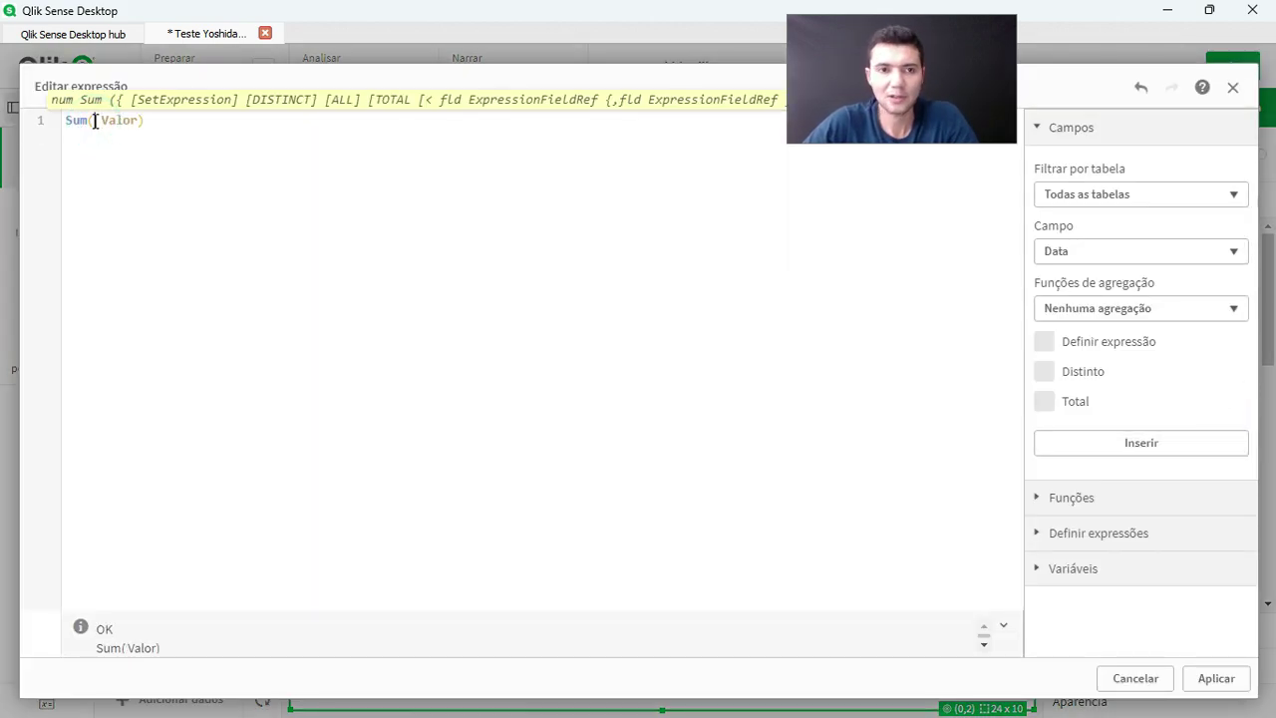
text({<>})
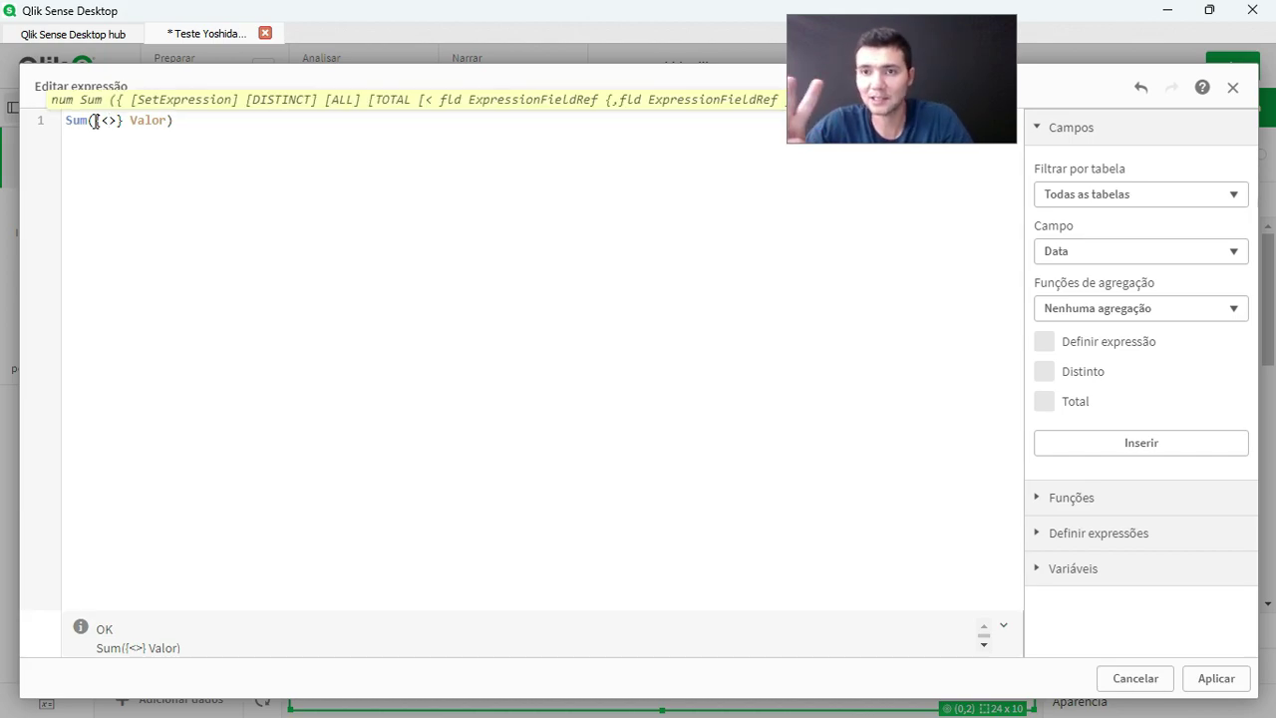
text(da)
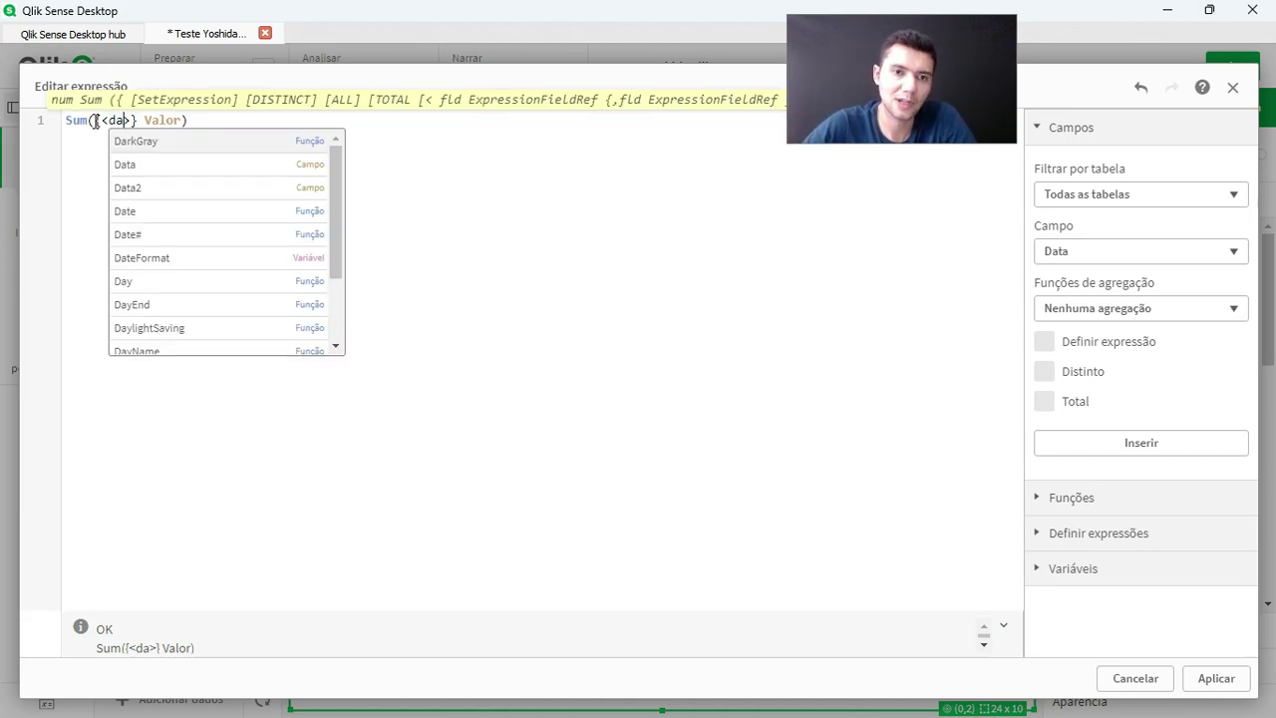
key(Down)
key(Return)
text(=P)
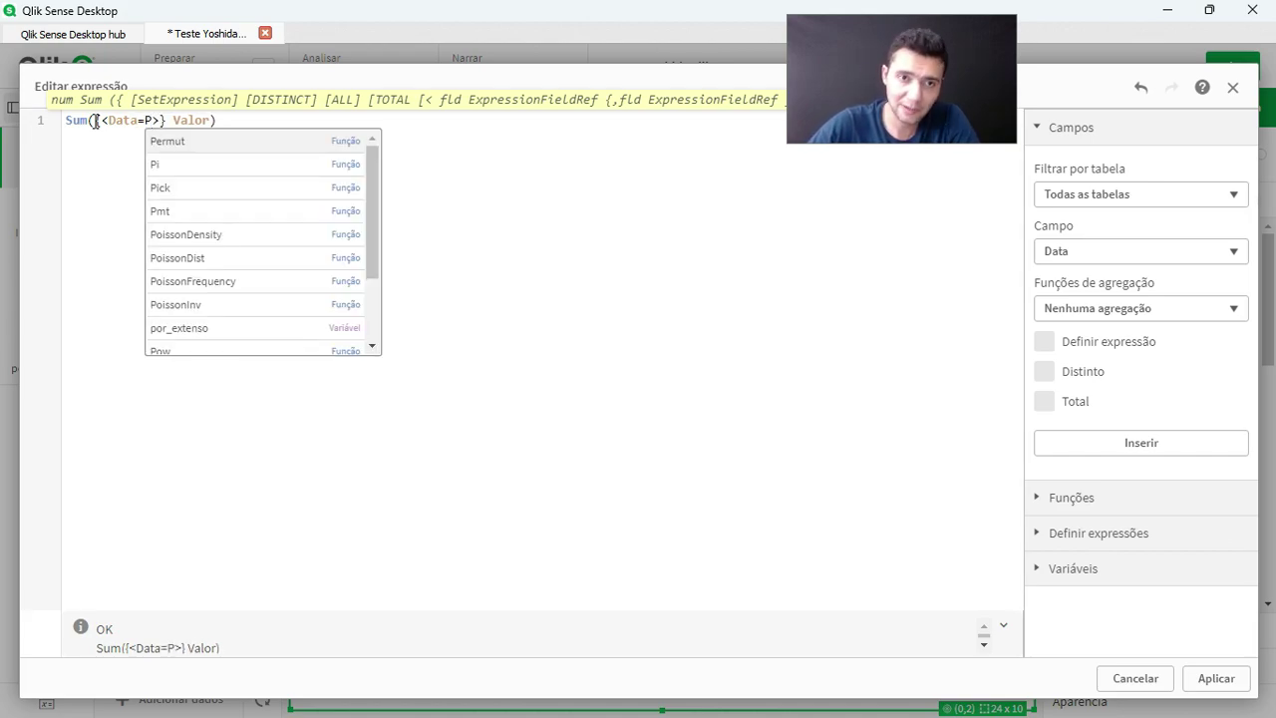
text((da)
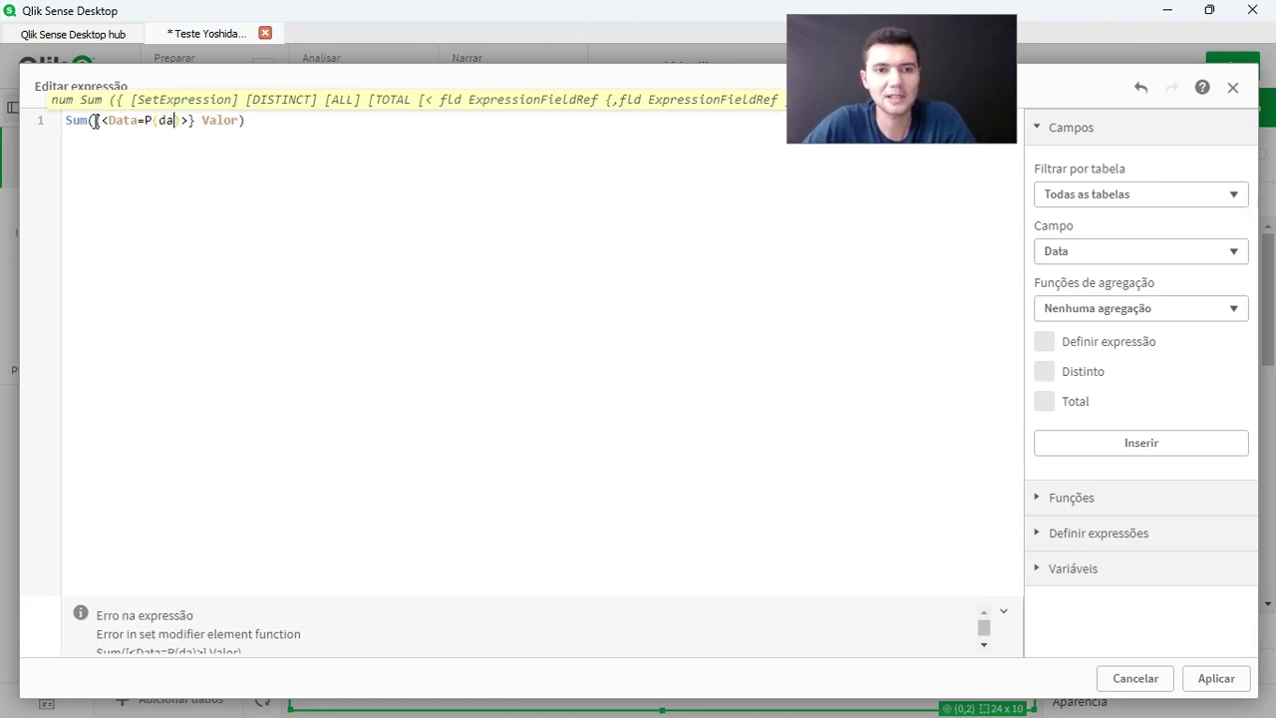
key(Down)
key(Return)
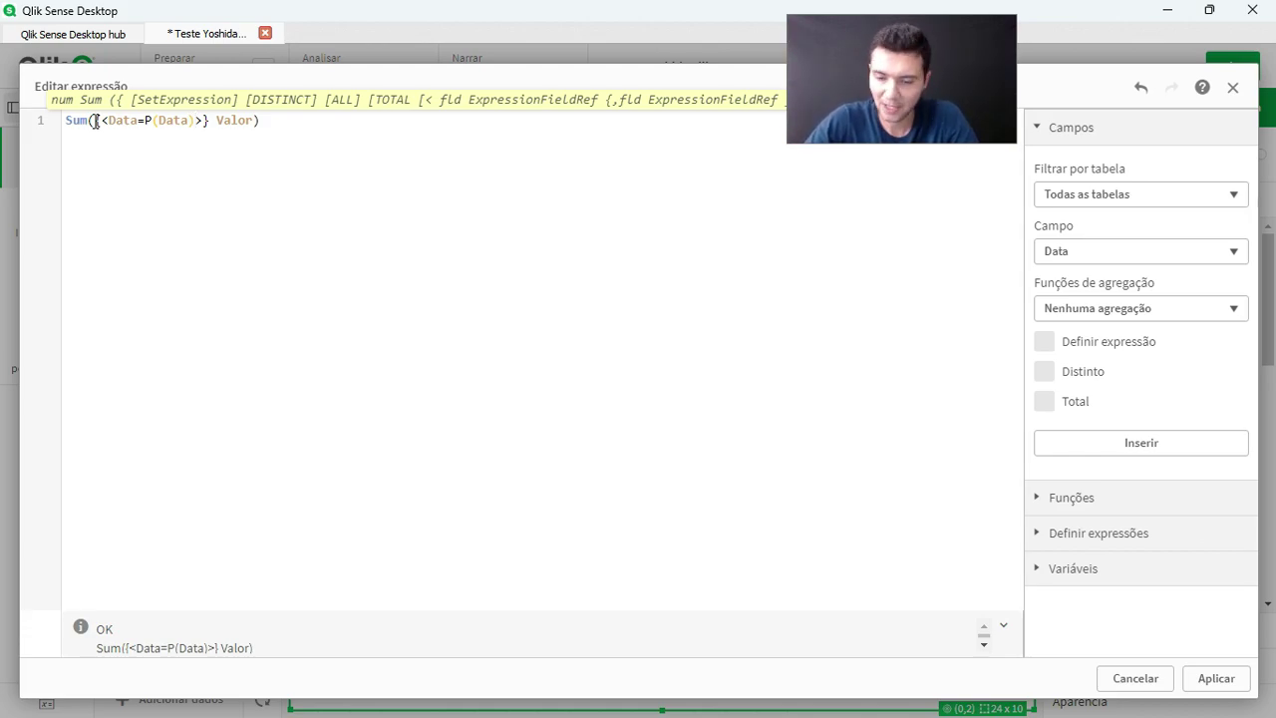
Step: Add Data2=P(Data) as a second comma-separated condition inside the set modifier and apply the expression
text(;)
key(BackSpace)
key(BackSpace)
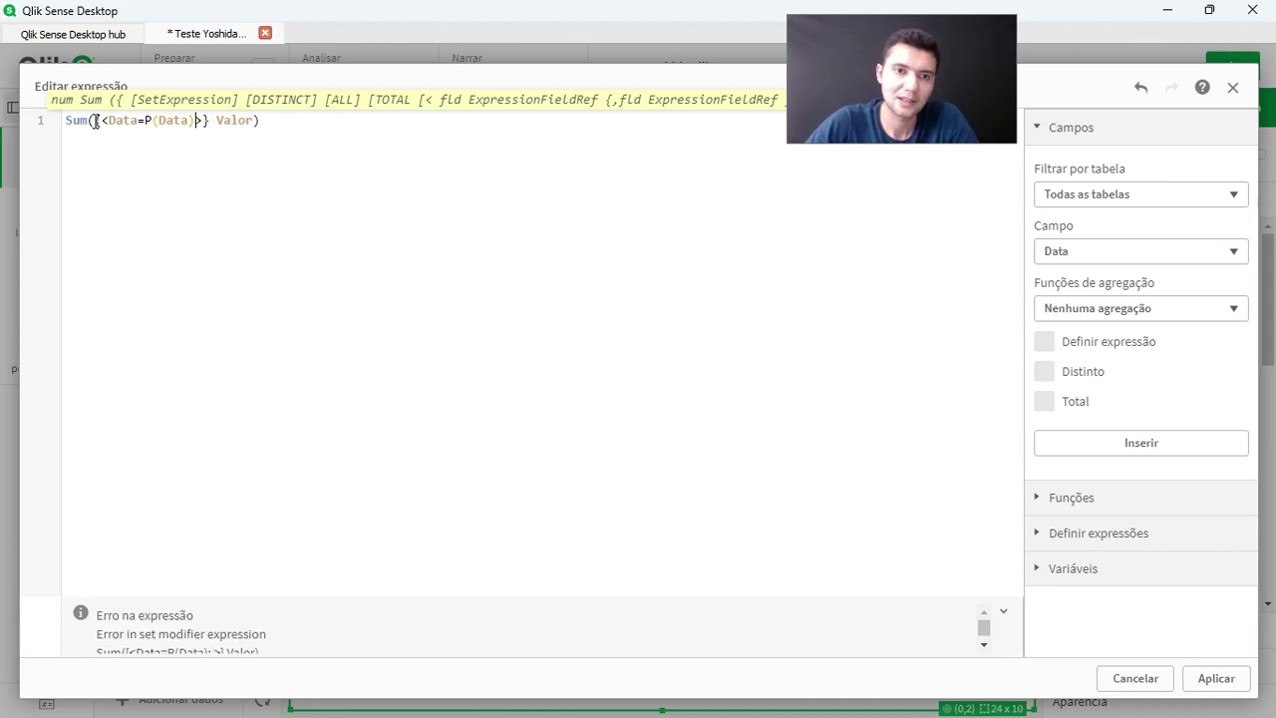
text(, )
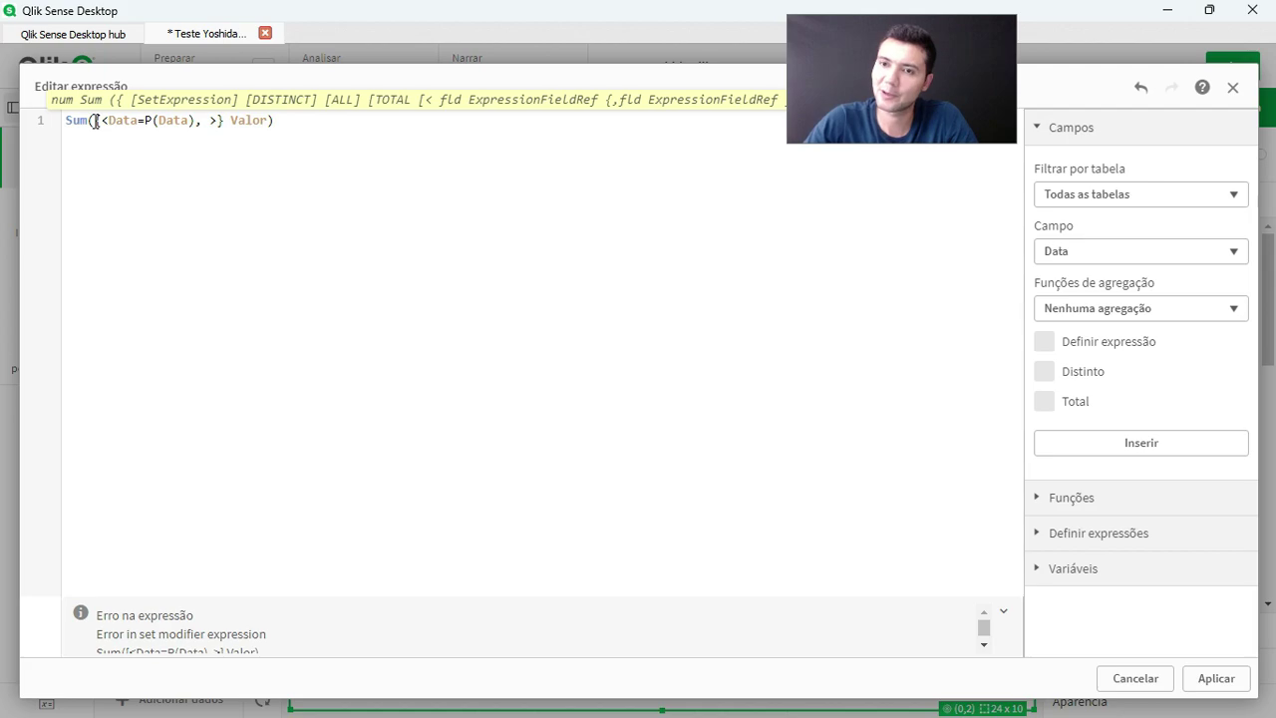
text(Dat)
key(Down)
key(Return)
text(=P()
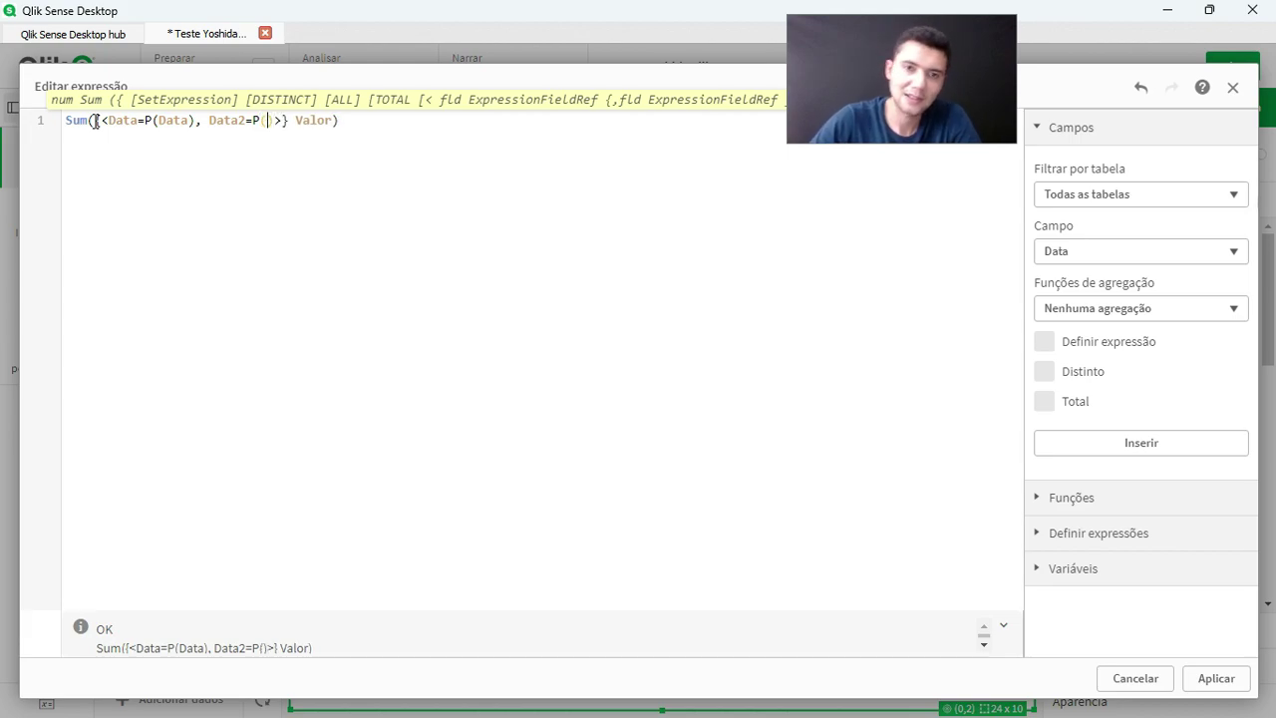
text(Da)
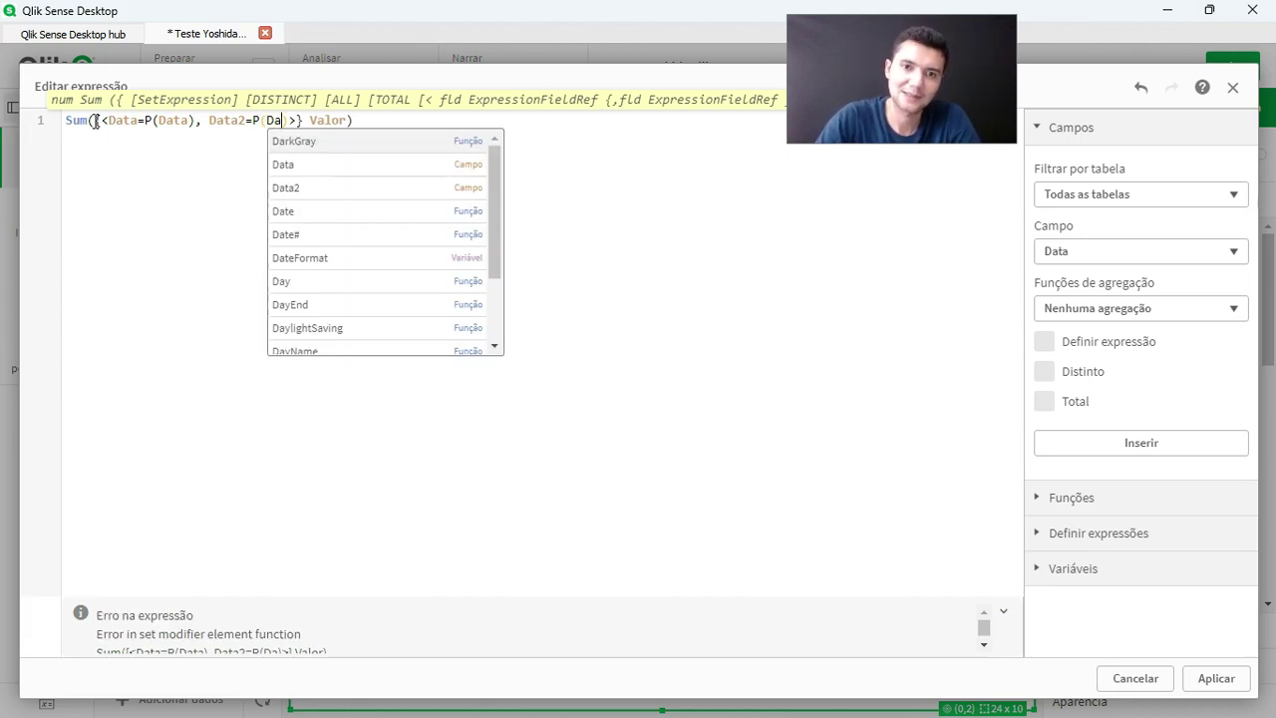
key(Down)
key(Return)
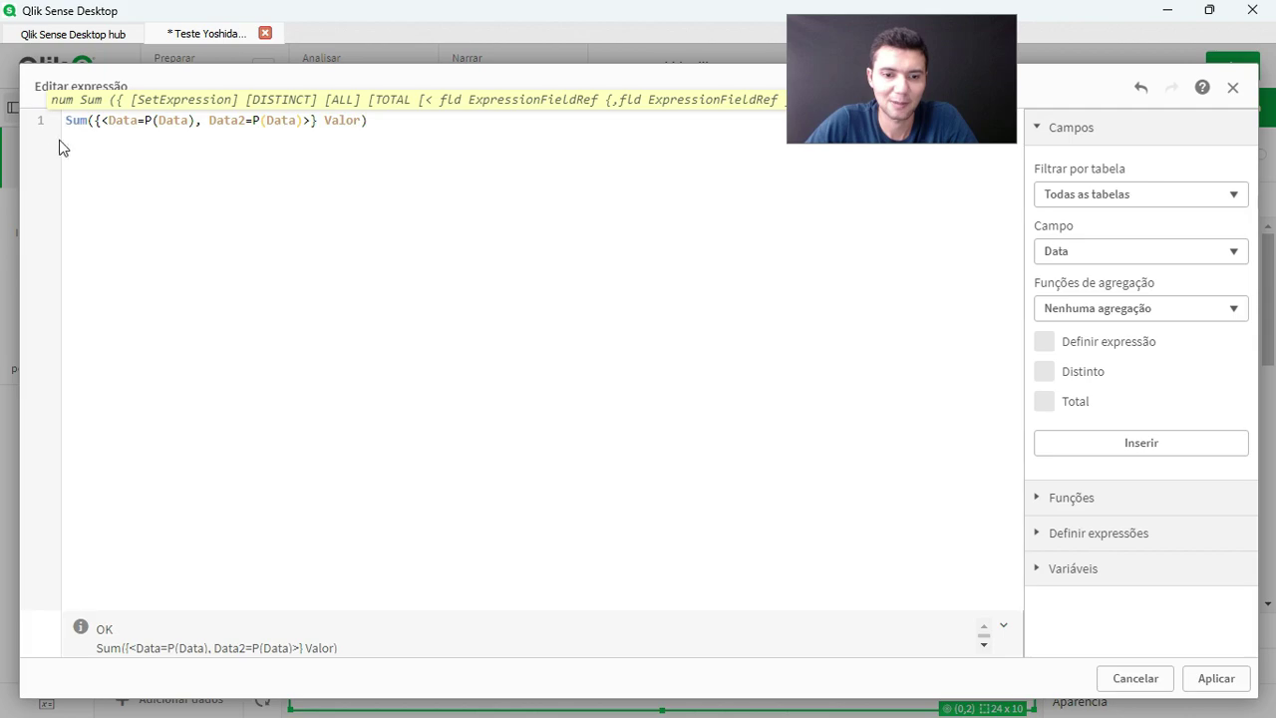
double_click(177, 120)
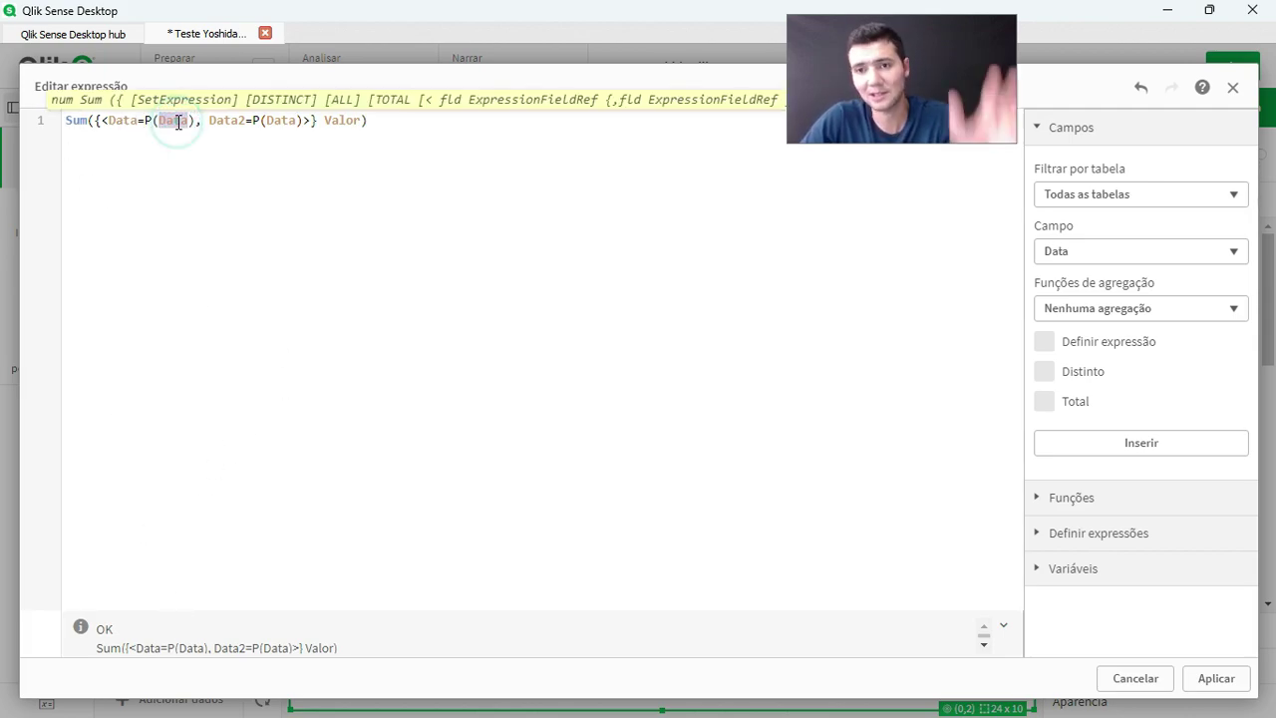
double_click(239, 120)
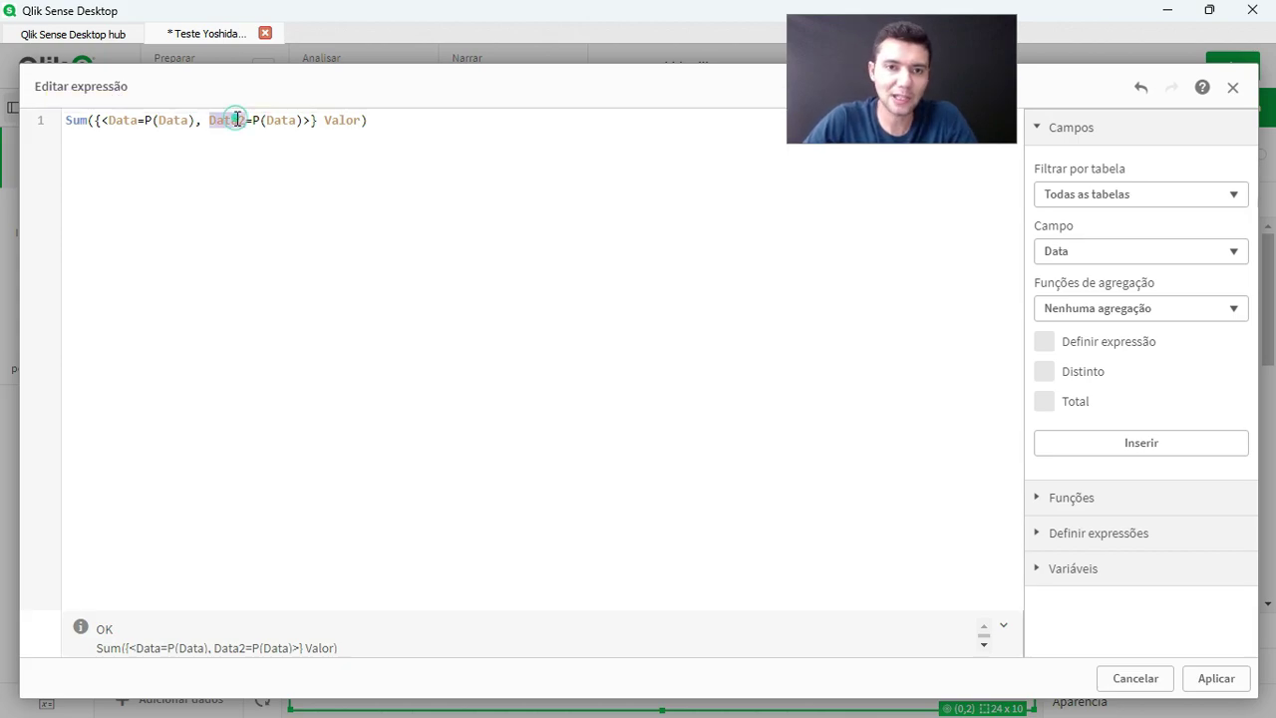
double_click(279, 120)
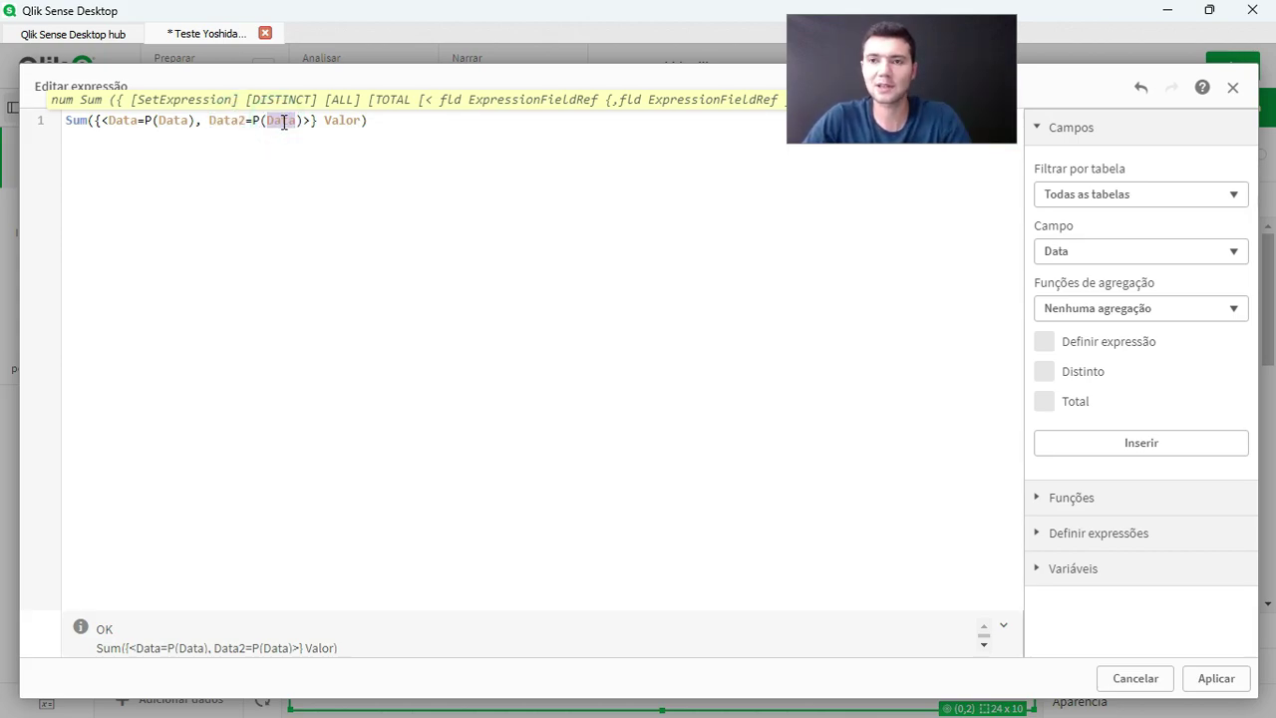
click(1220, 682)
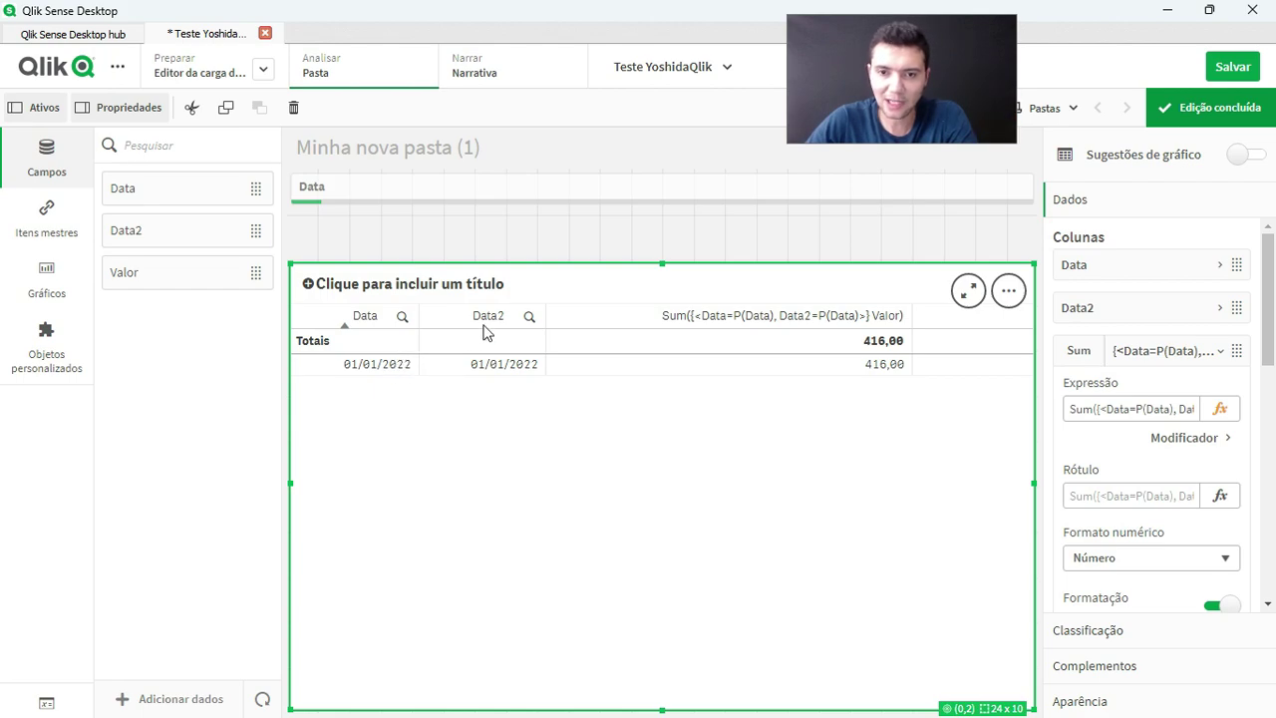
Step: Reopen the measure's expression and replace the comma with >+< so that the two conditions become a union of separate sets
click(1219, 409)
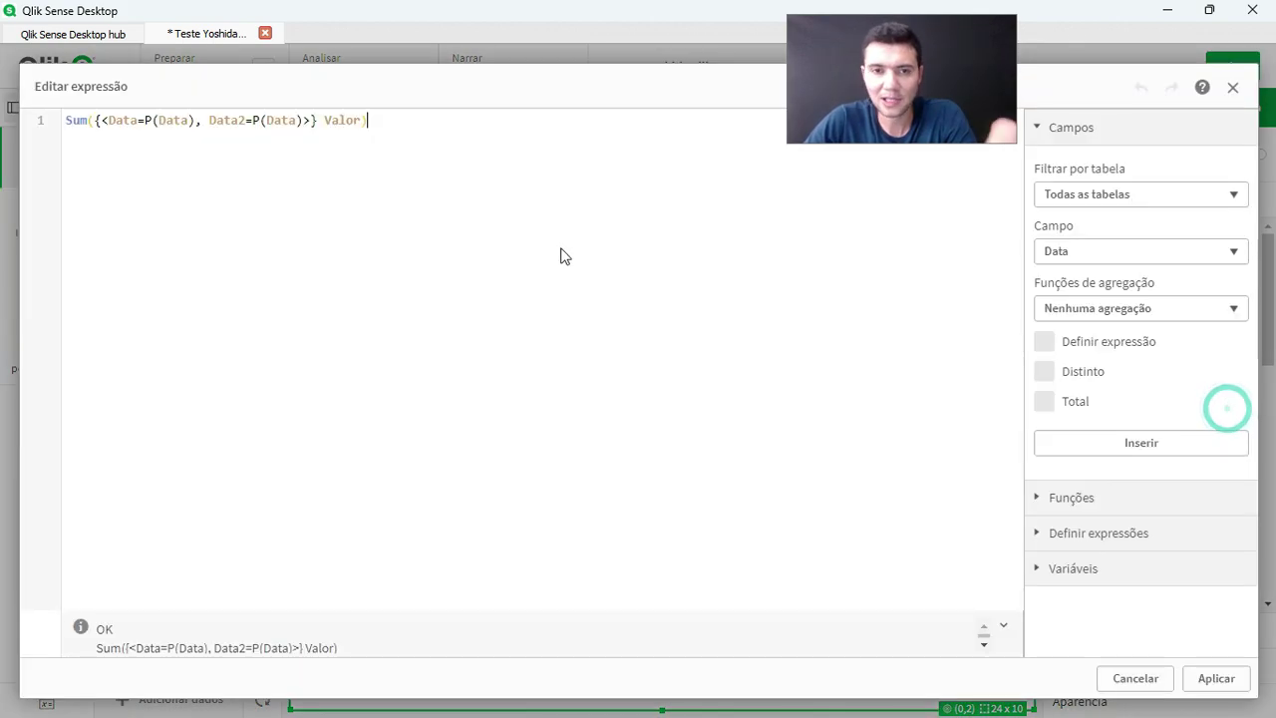
click(204, 122)
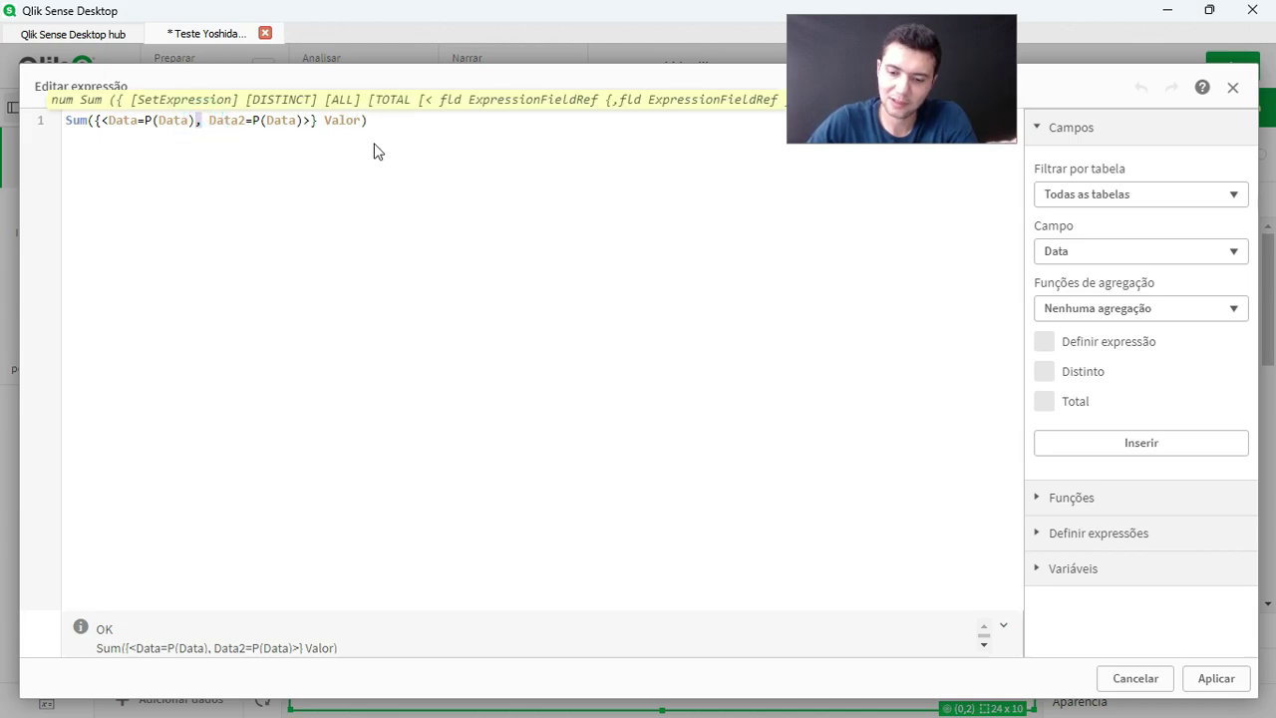
text(<)
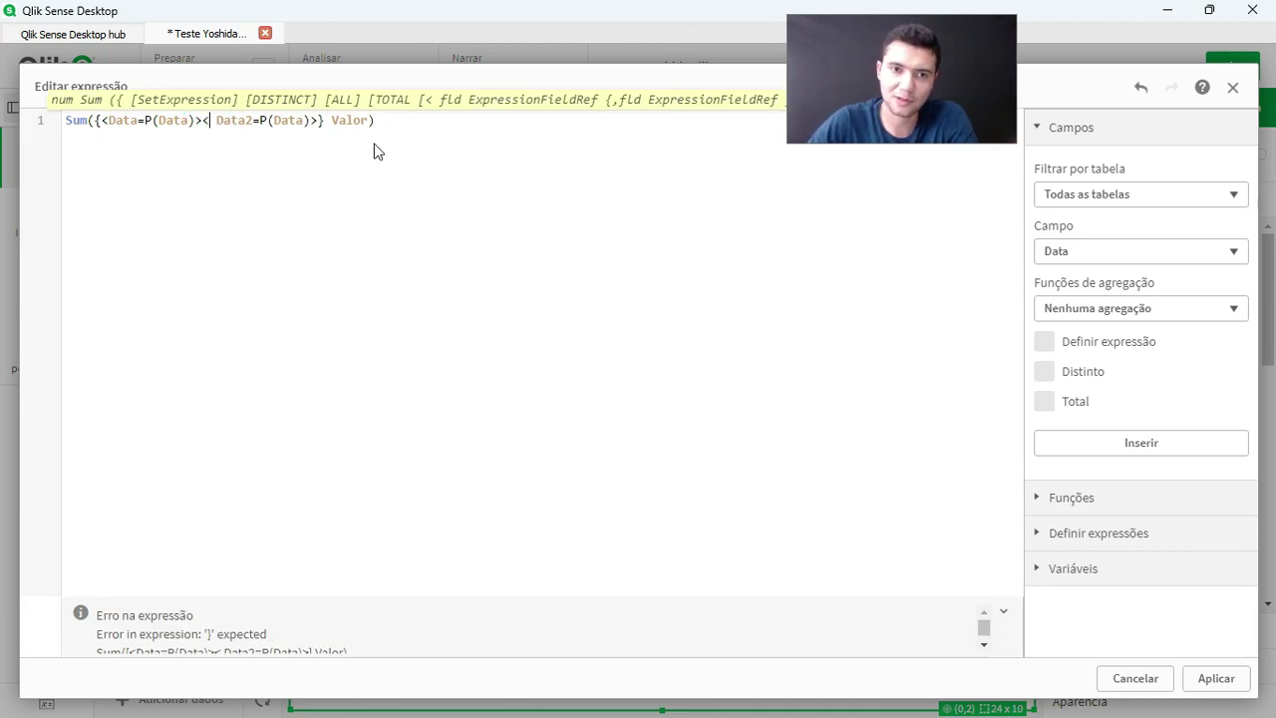
text(+)
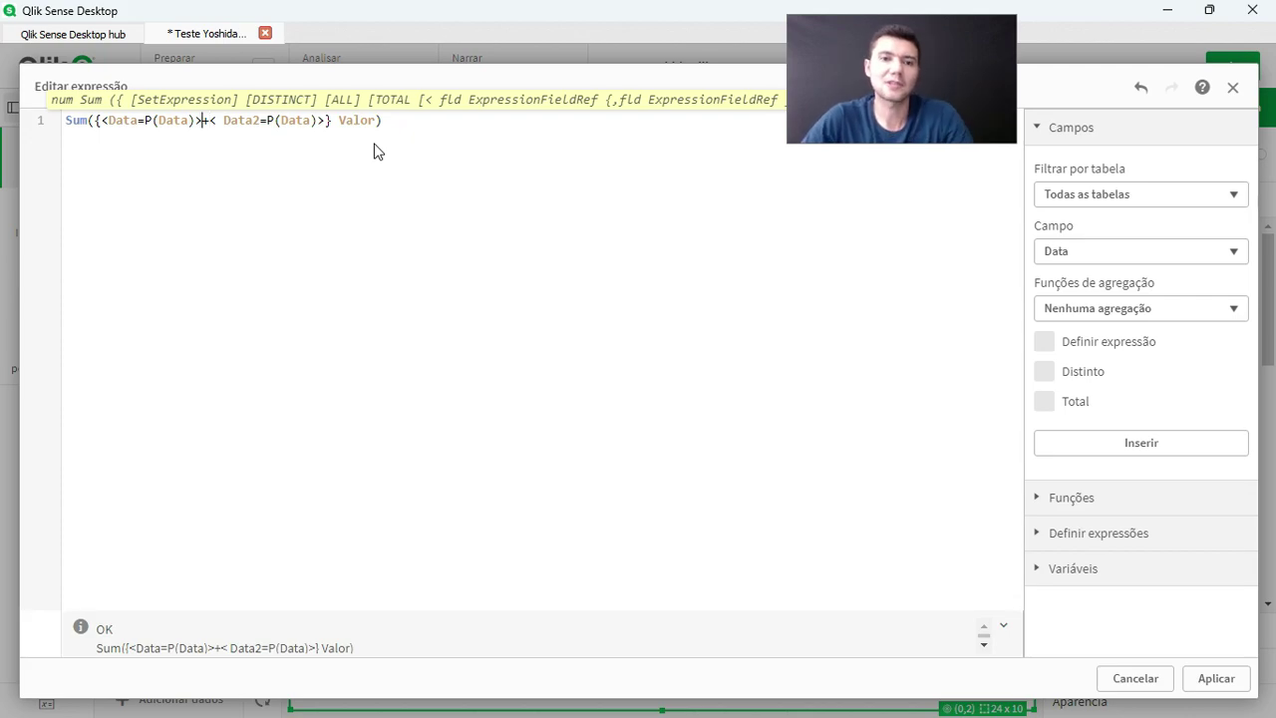
Step: Break the expression into separate lines with both set modifiers and the plus sign indented inside the braces, and apply it
key(Left)
key(Return)
key(Tab)
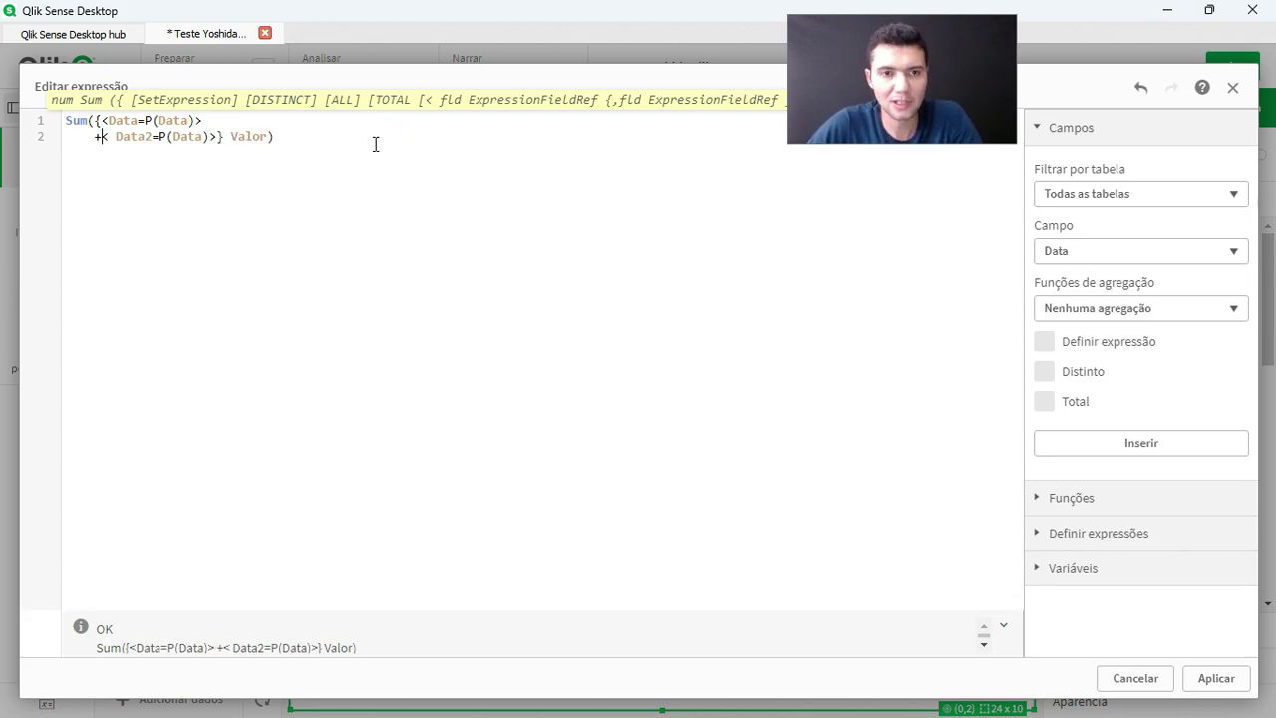
key(Return)
key(Return)
key(Down)
key(Right)
key(Return)
key(Down)
key(Return)
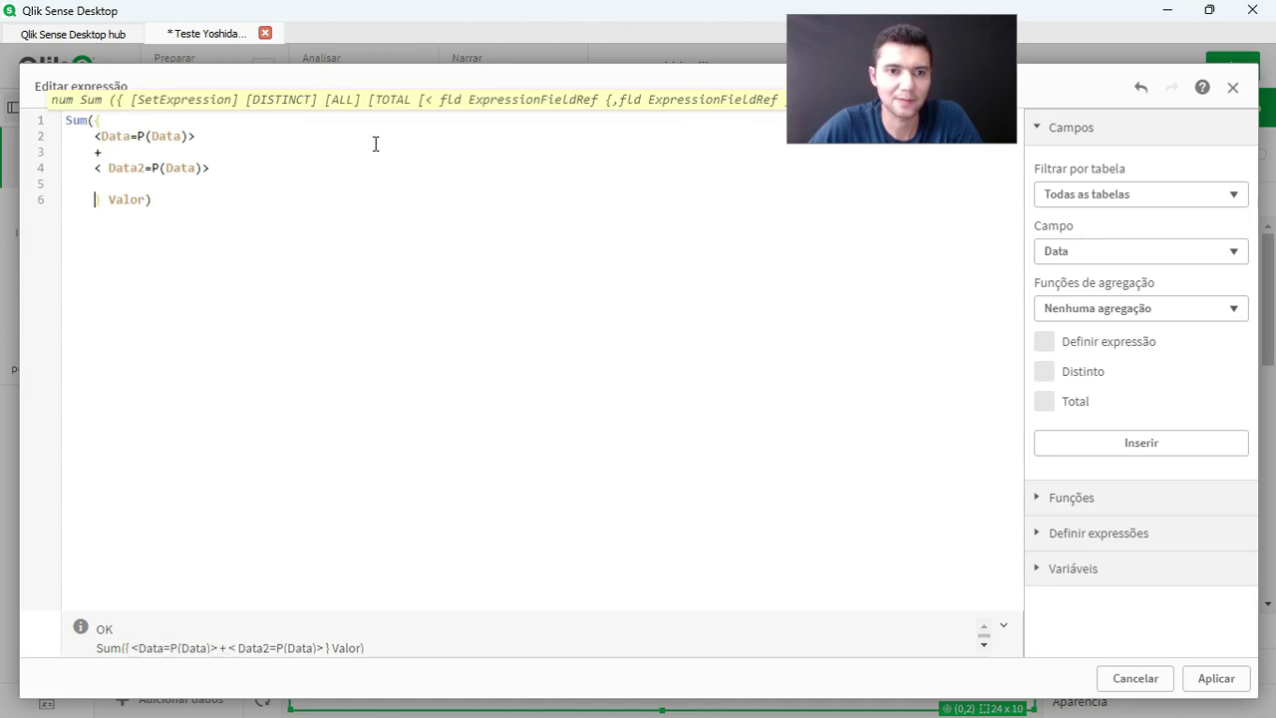
key(shift+Down)
key(shift+Down)
key(shift+Down)
key(Tab)
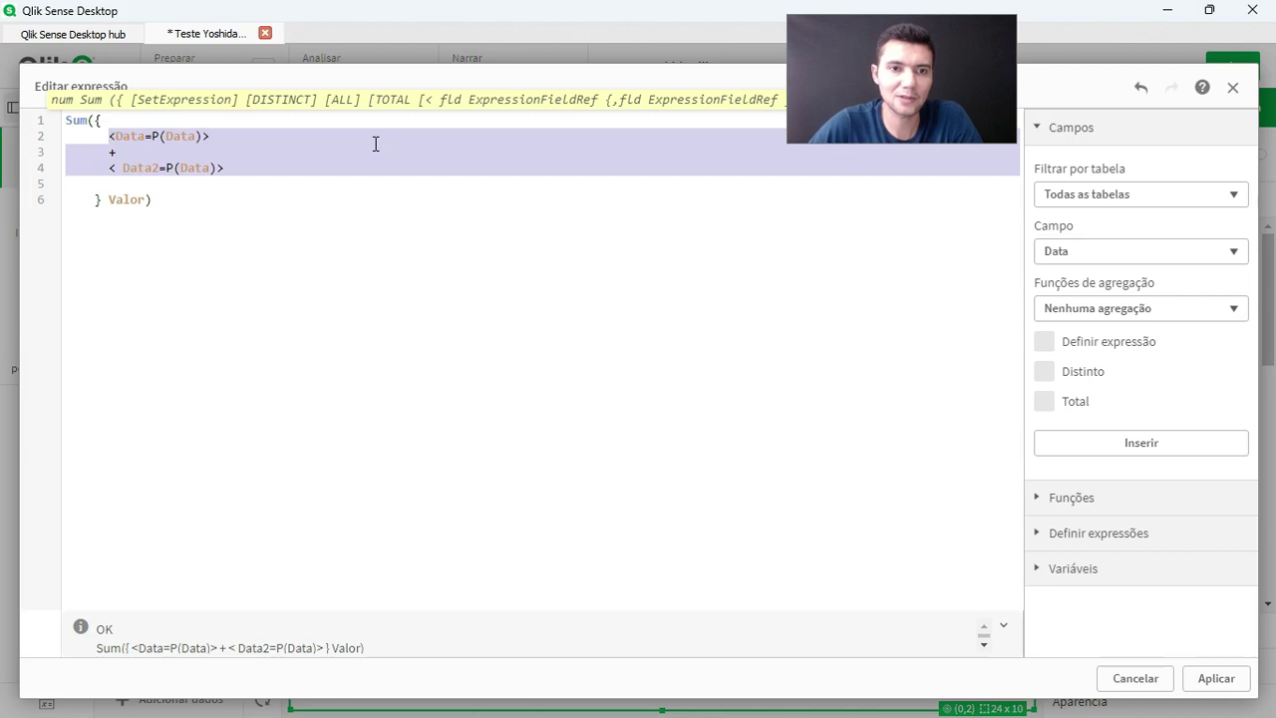
click(139, 136)
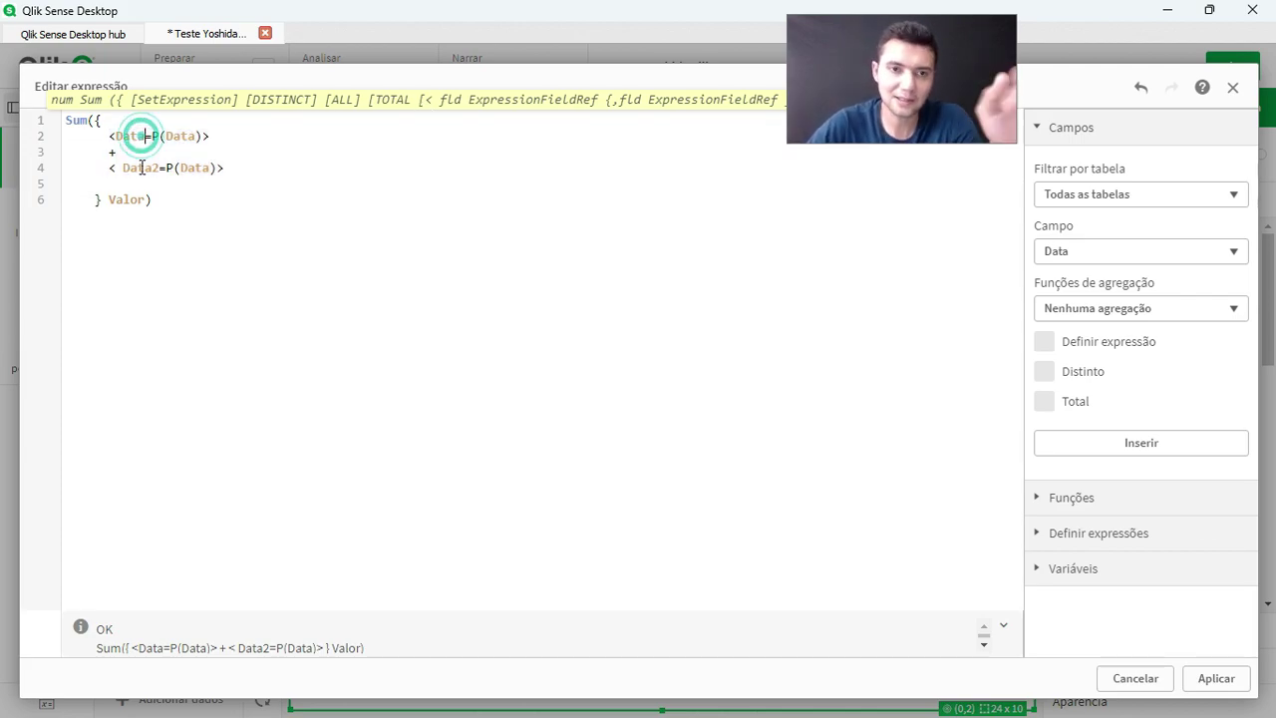
double_click(143, 168)
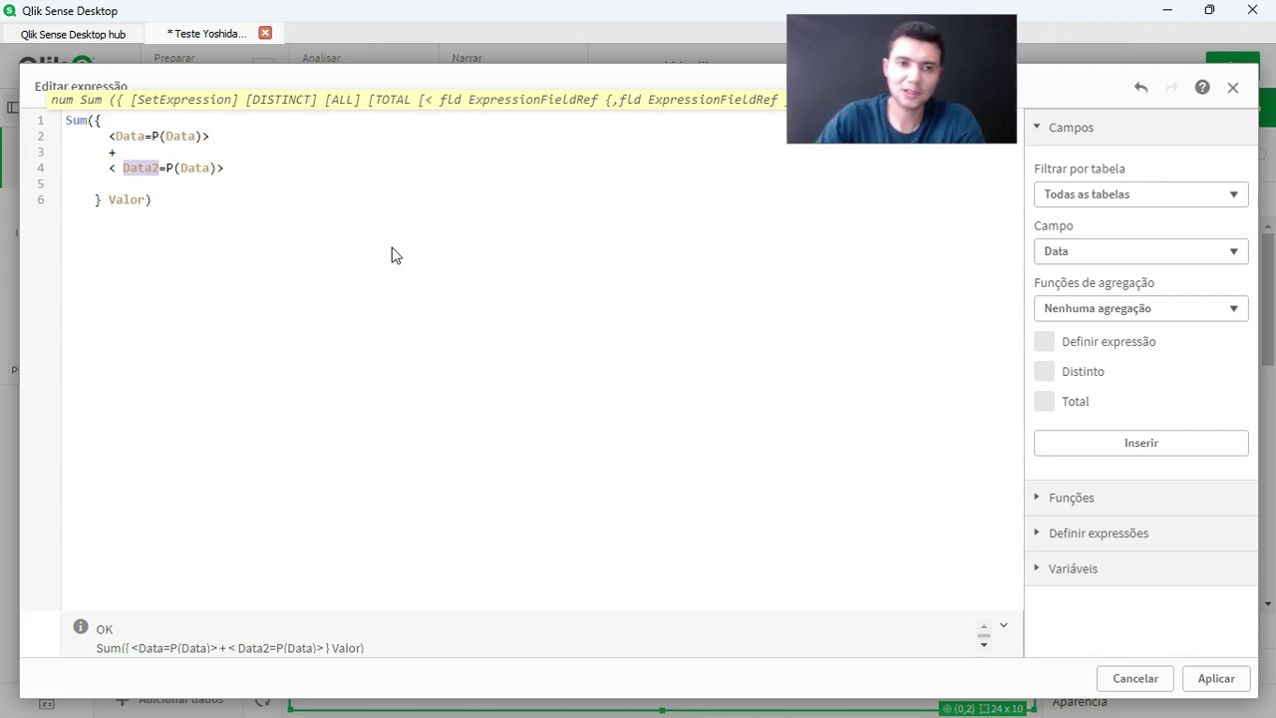
click(1214, 678)
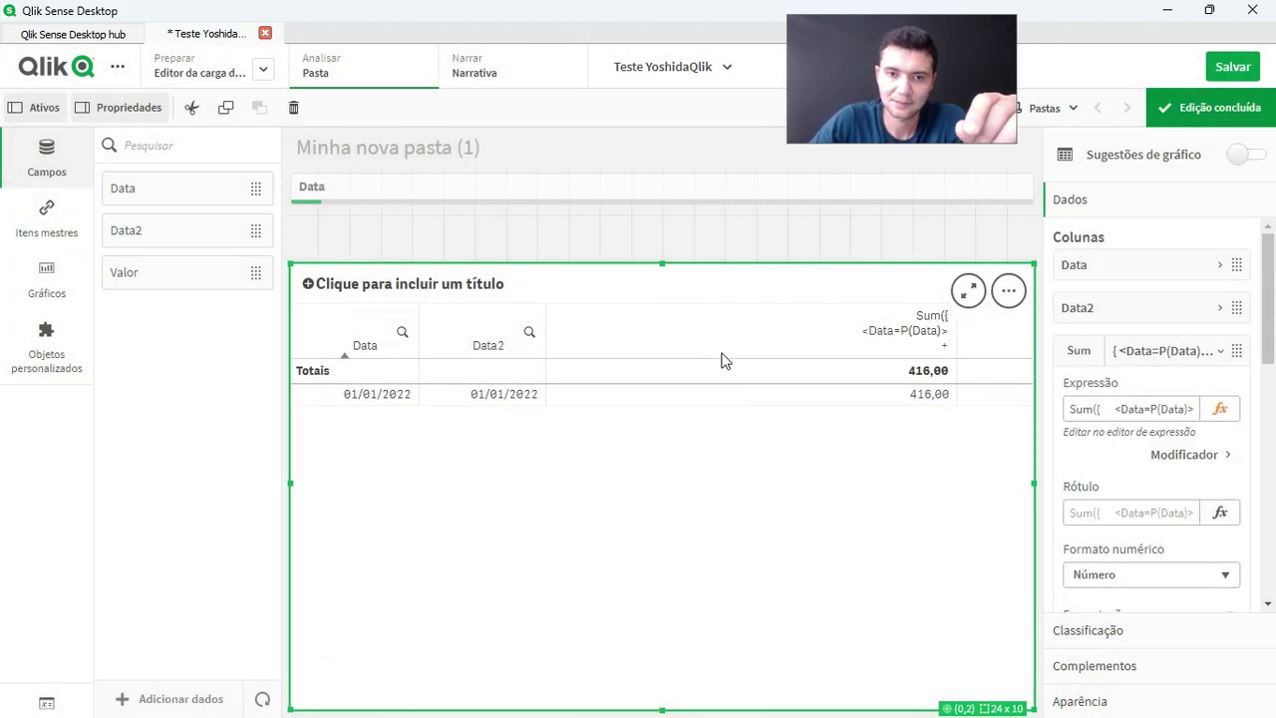
Step: Reopen the measure's expression and add the Data field with a comma before Data2=P(Data) in the second set modifier
click(1219, 409)
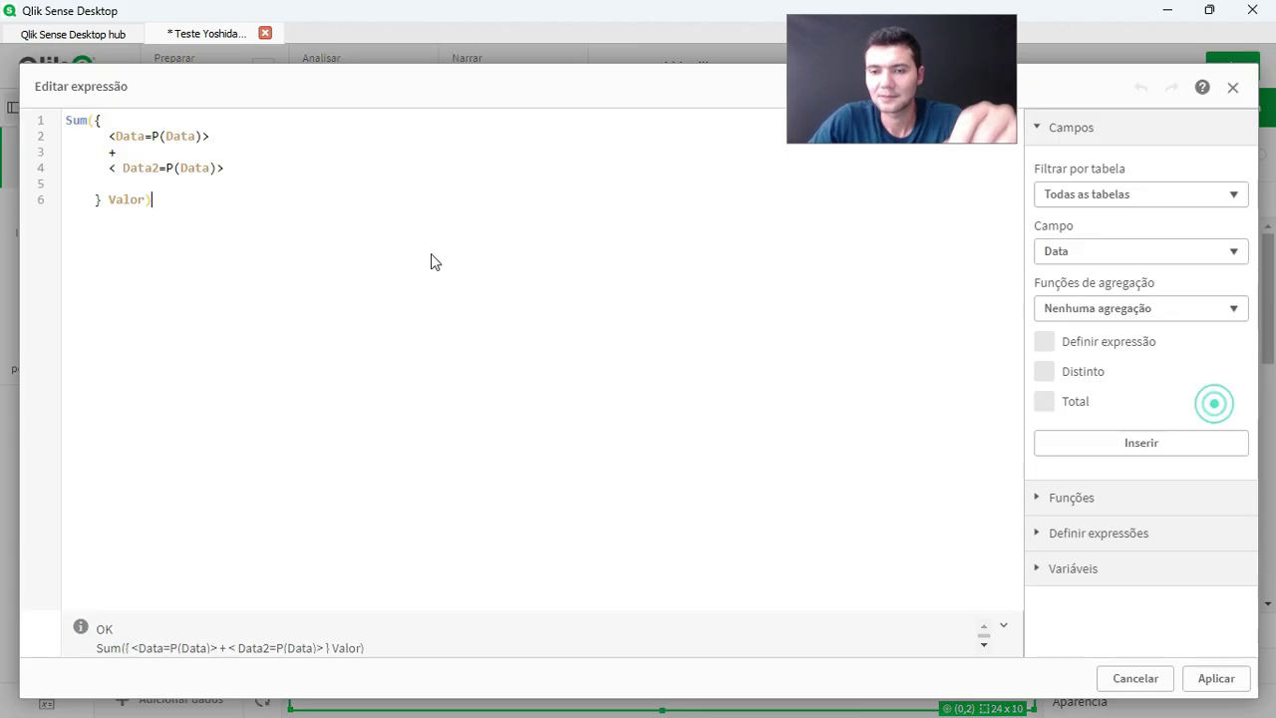
drag(121, 168, 365, 197)
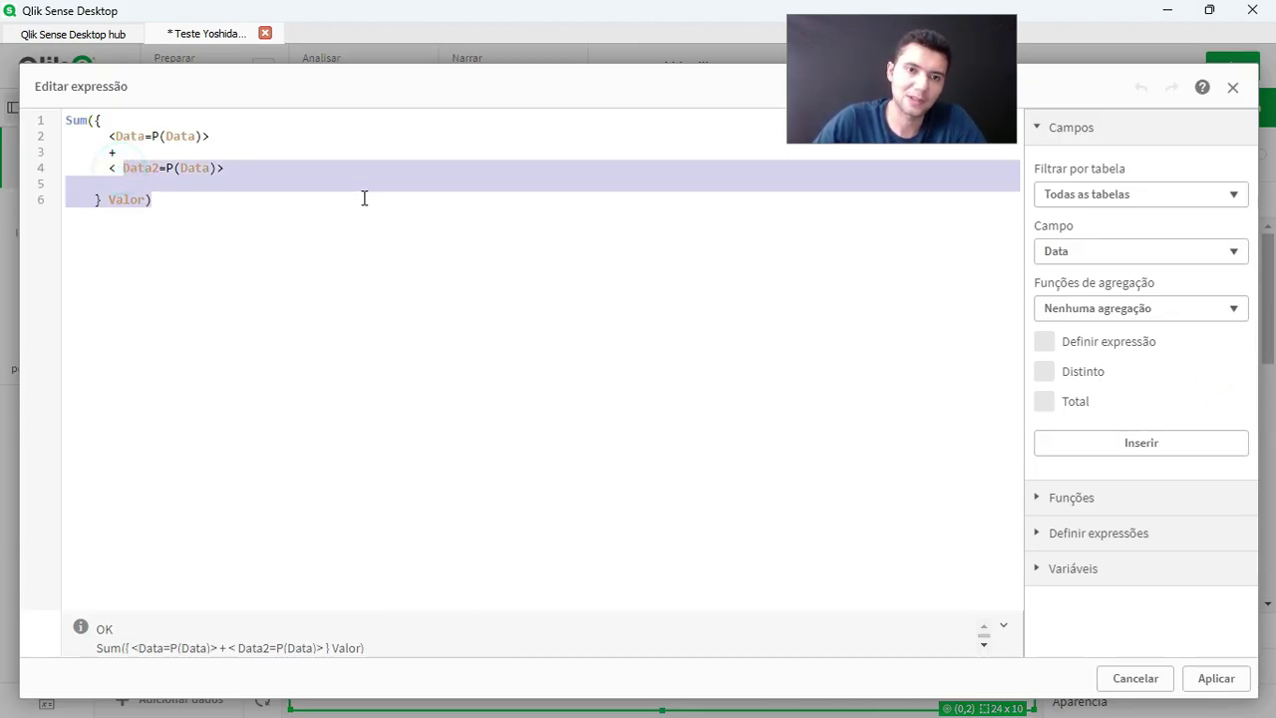
key(Left)
text(dat)
key(Left)
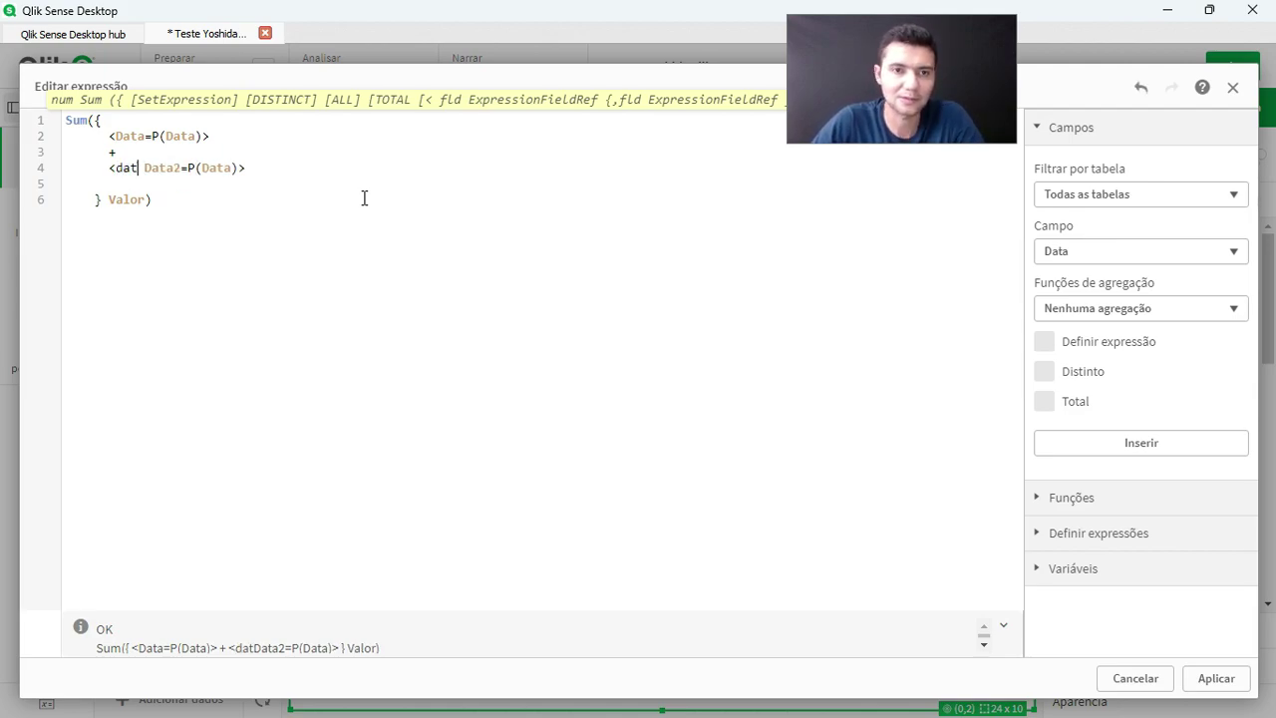
key(ctrl+space)
key(Return)
text(,)
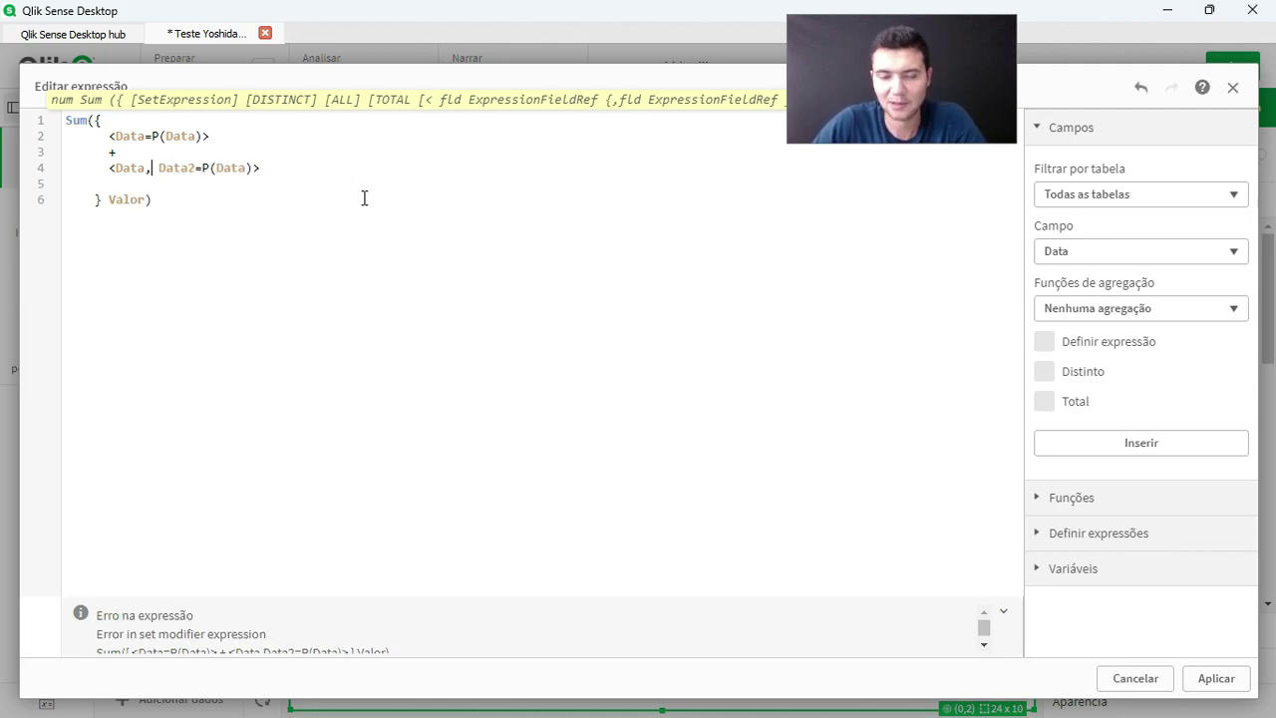
Step: Add ,Data2 after Data=P(Data) in the first set modifier and apply the expression
click(200, 135)
text(,da)
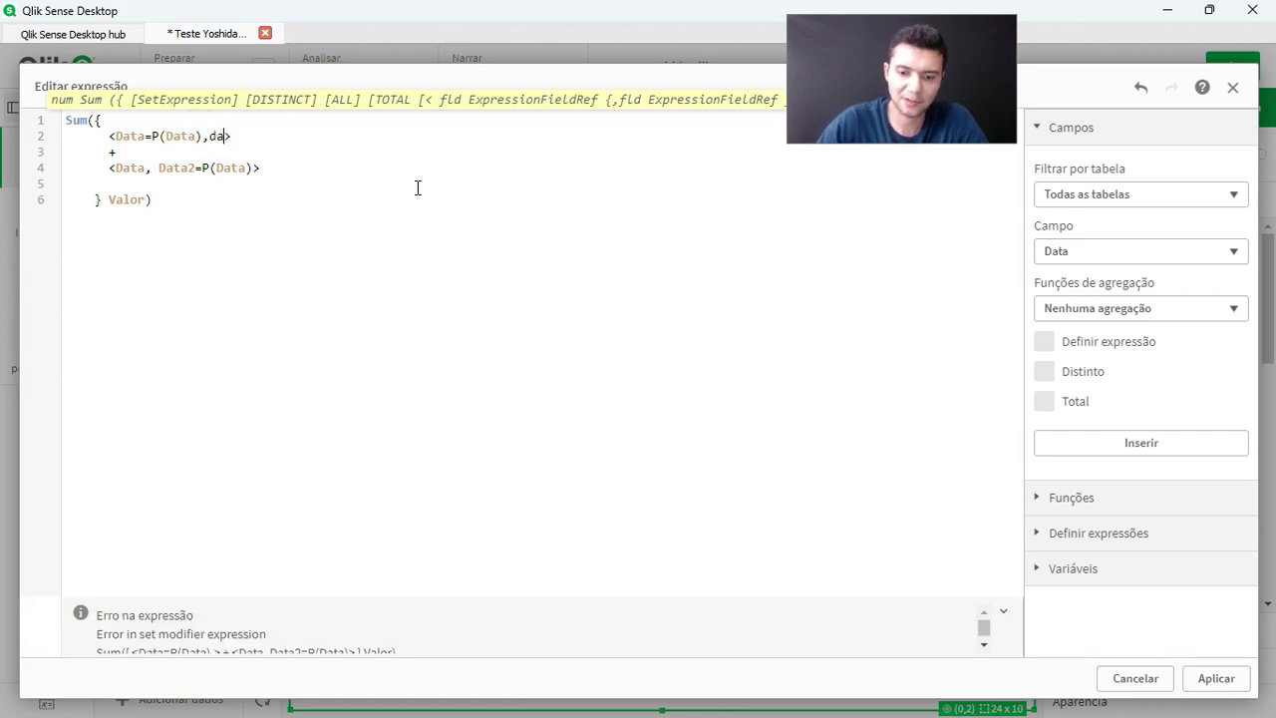
text(t)
click(417, 187)
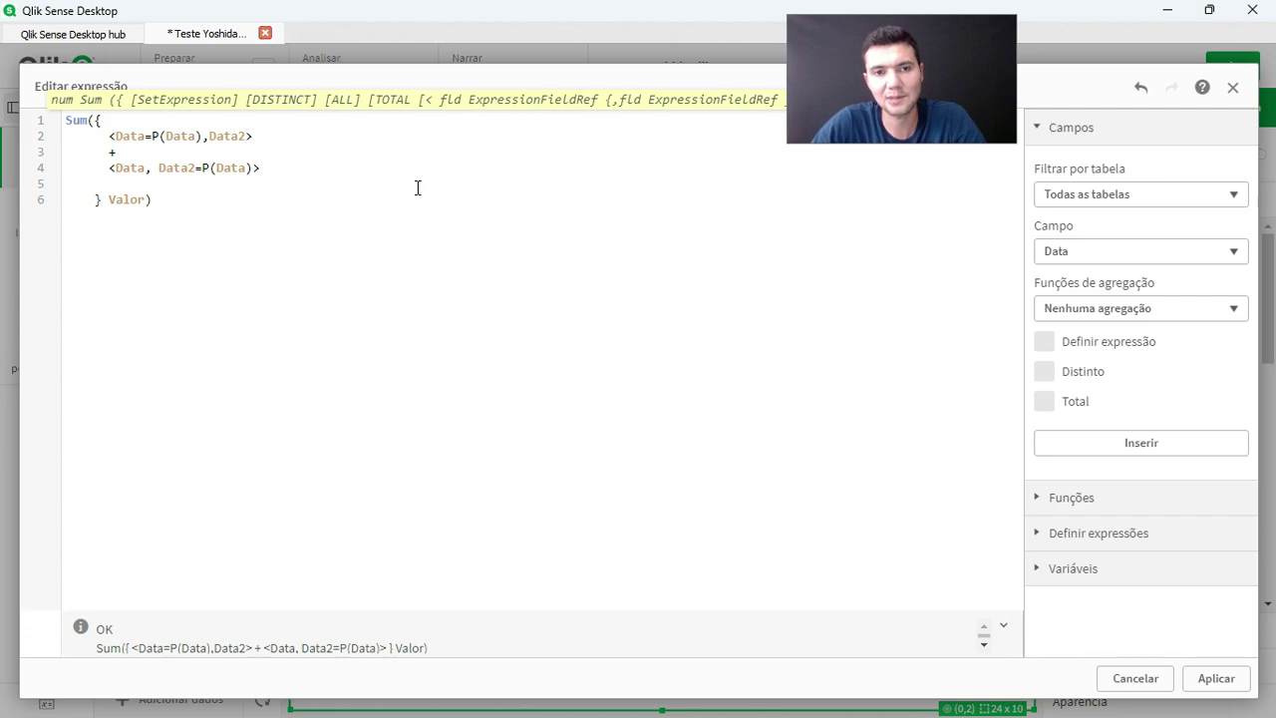
click(474, 267)
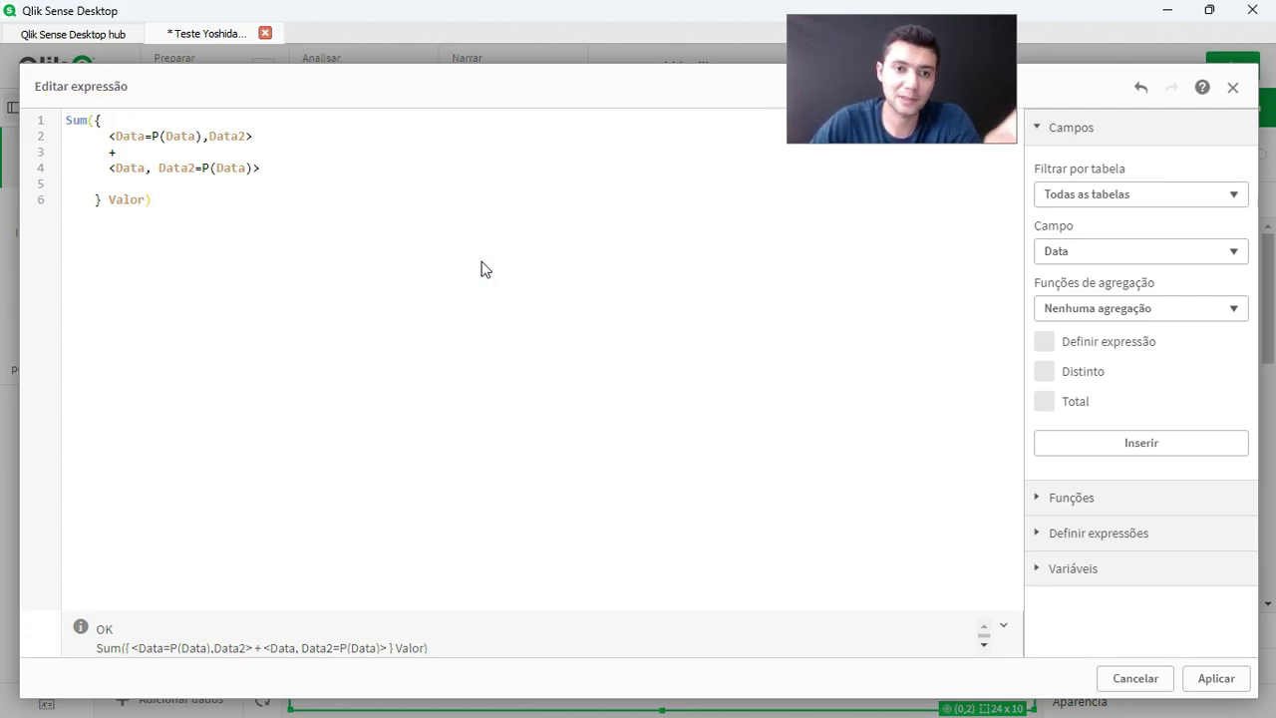
click(1214, 680)
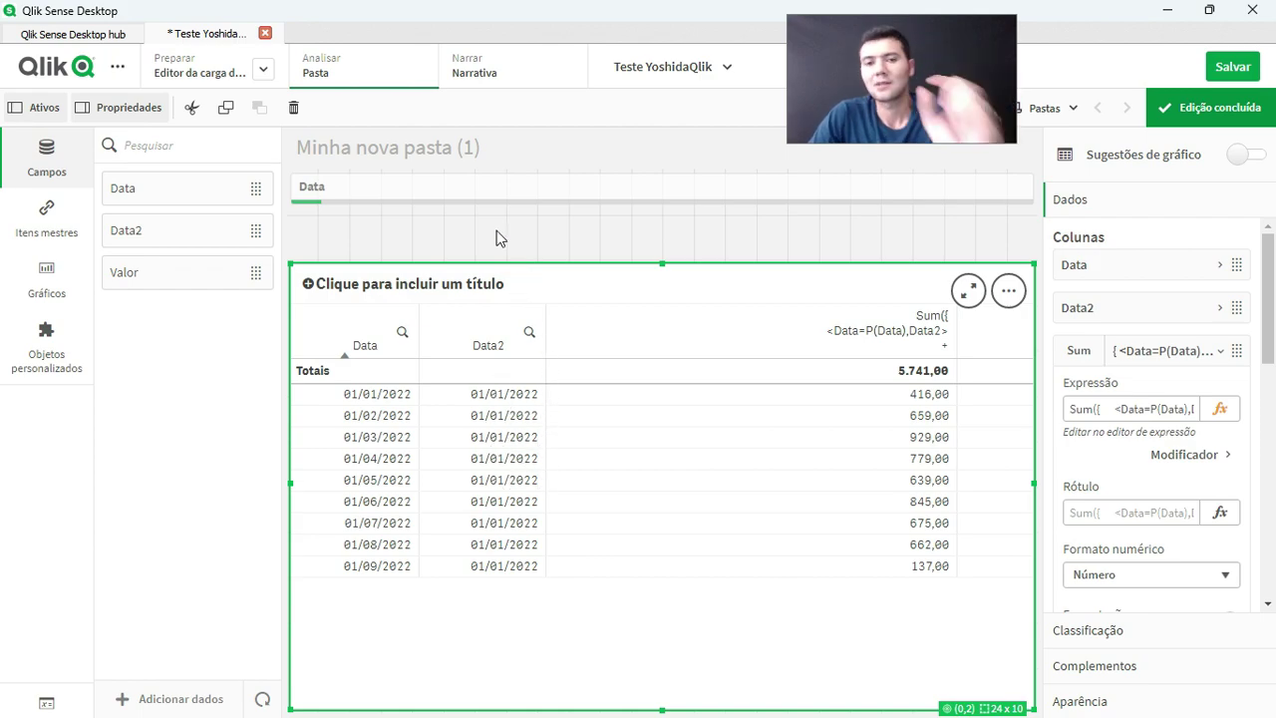
Step: Switch to the Modelo_Youtube workbook in Excel and insert a copy of cell A2 at A3, shifting the Data column down
key(alt+Tab)
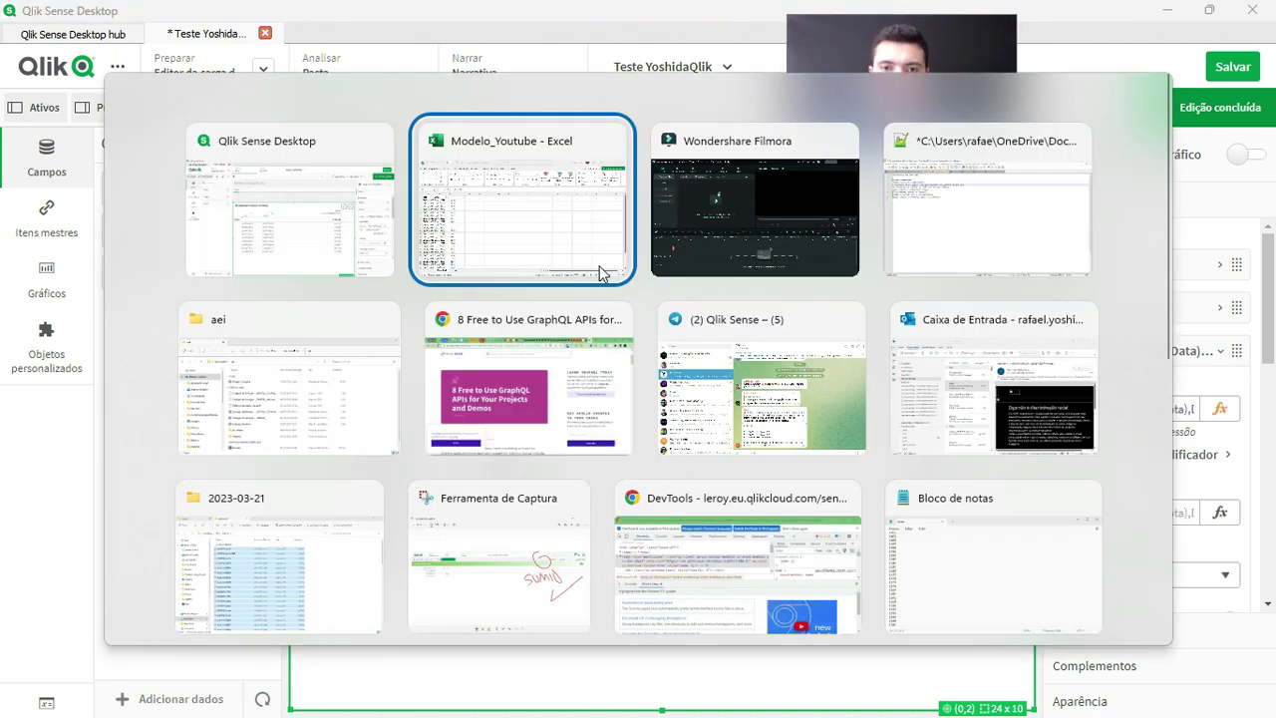
key(alt+shift+Tab)
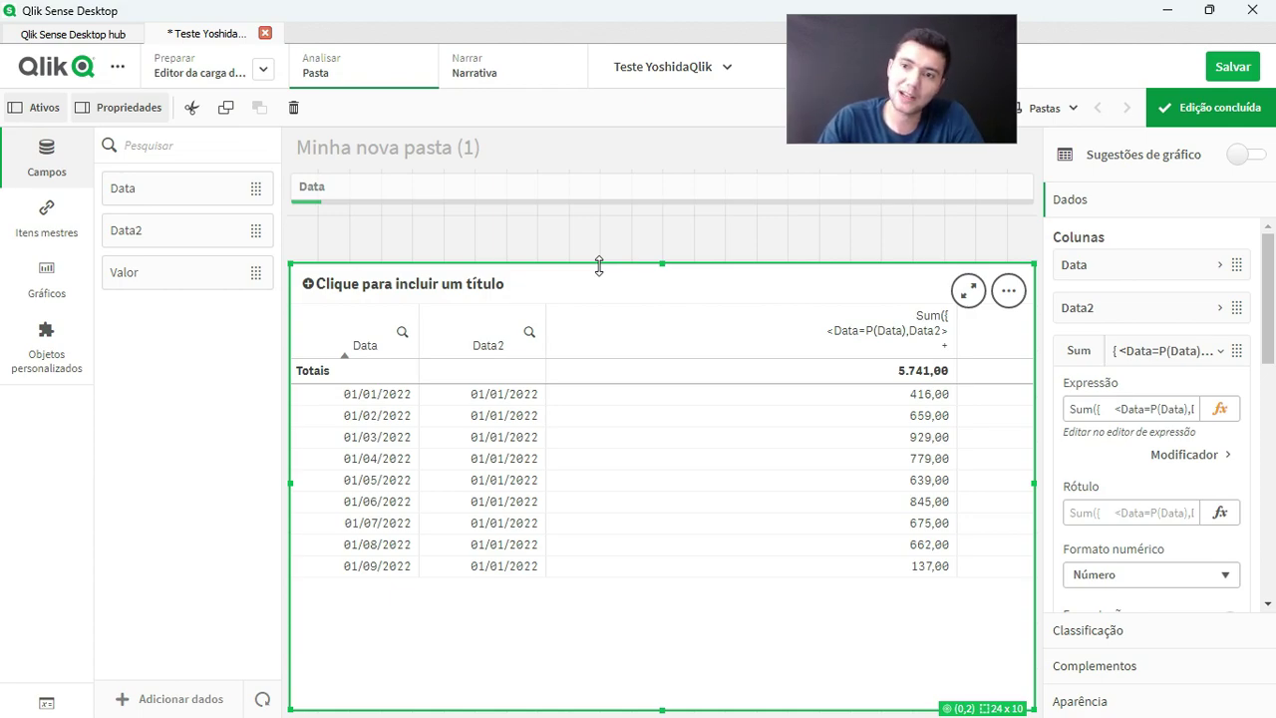
key(alt+Tab)
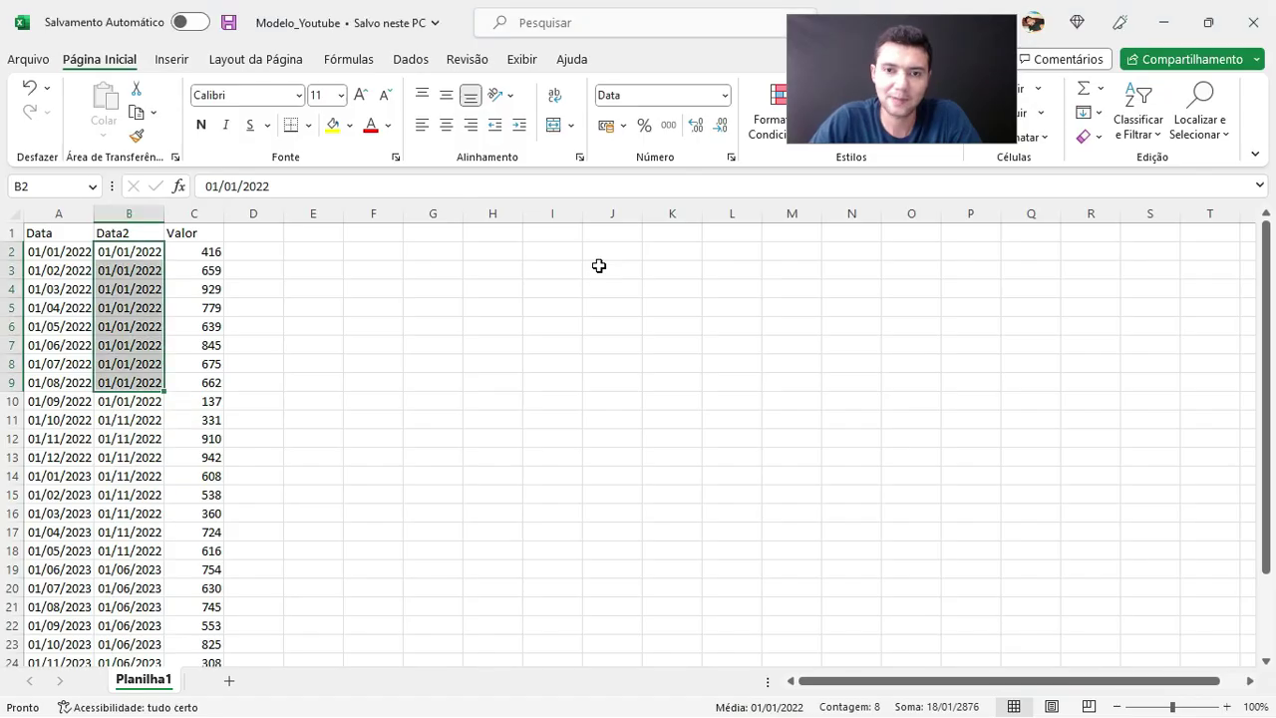
key(Down)
key(Left)
key(Up)
key(Right)
key(Down)
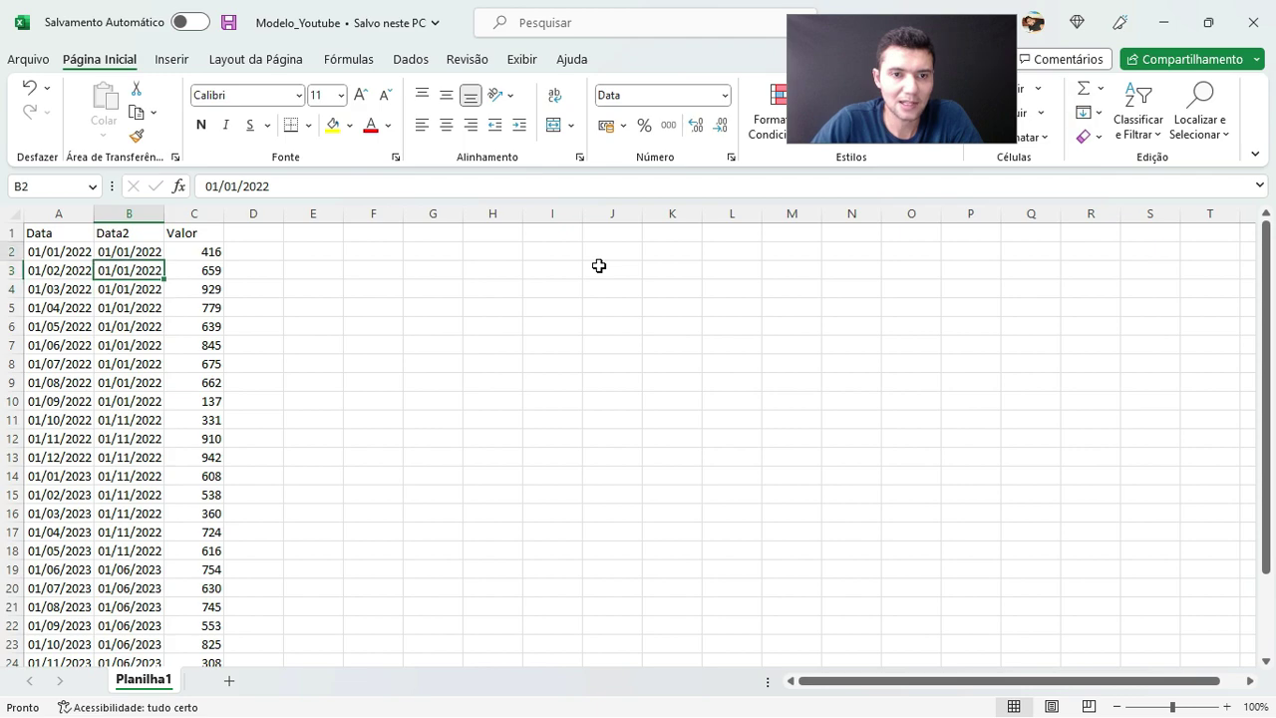
key(Up)
key(Left)
key(ctrl+c)
key(Down)
key(alt)
key(h)
key(v)
key(v)
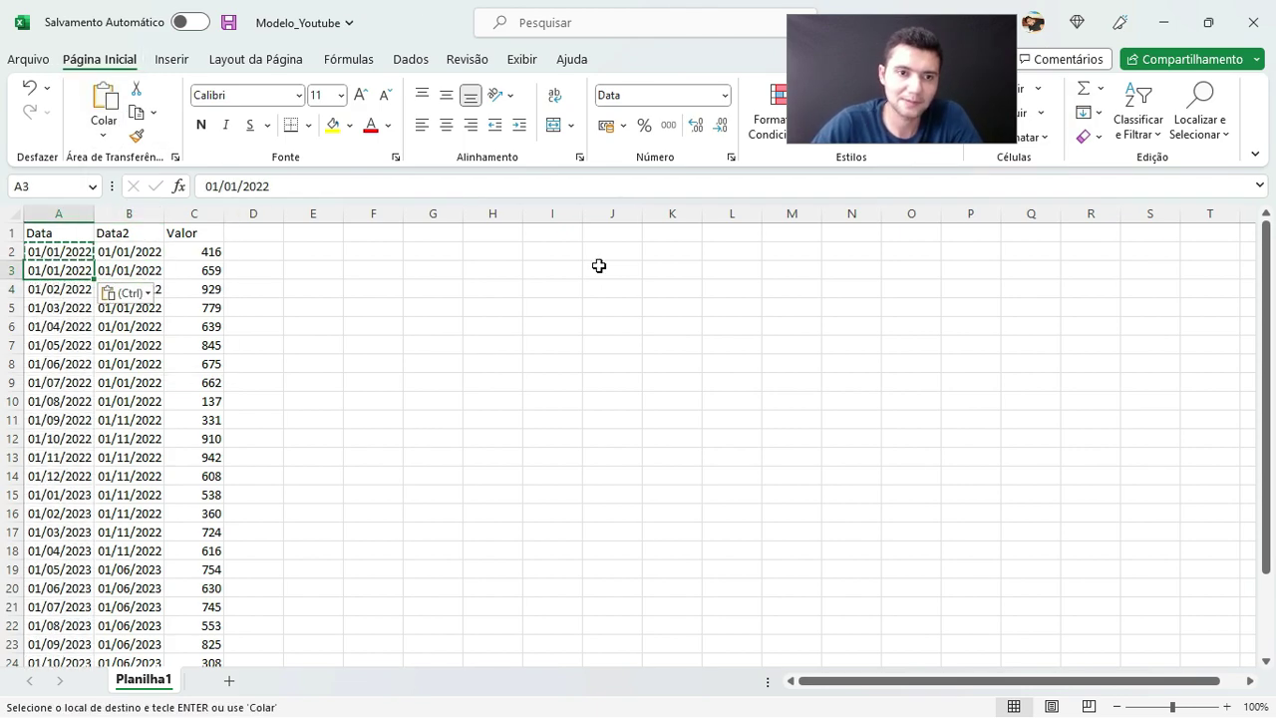
Step: Change the Data2 date in cell B3 to 01/02/2022 and save the workbook
key(Escape)
key(Right)
key(Down)
key(Up)
key(Up)
key(Down)
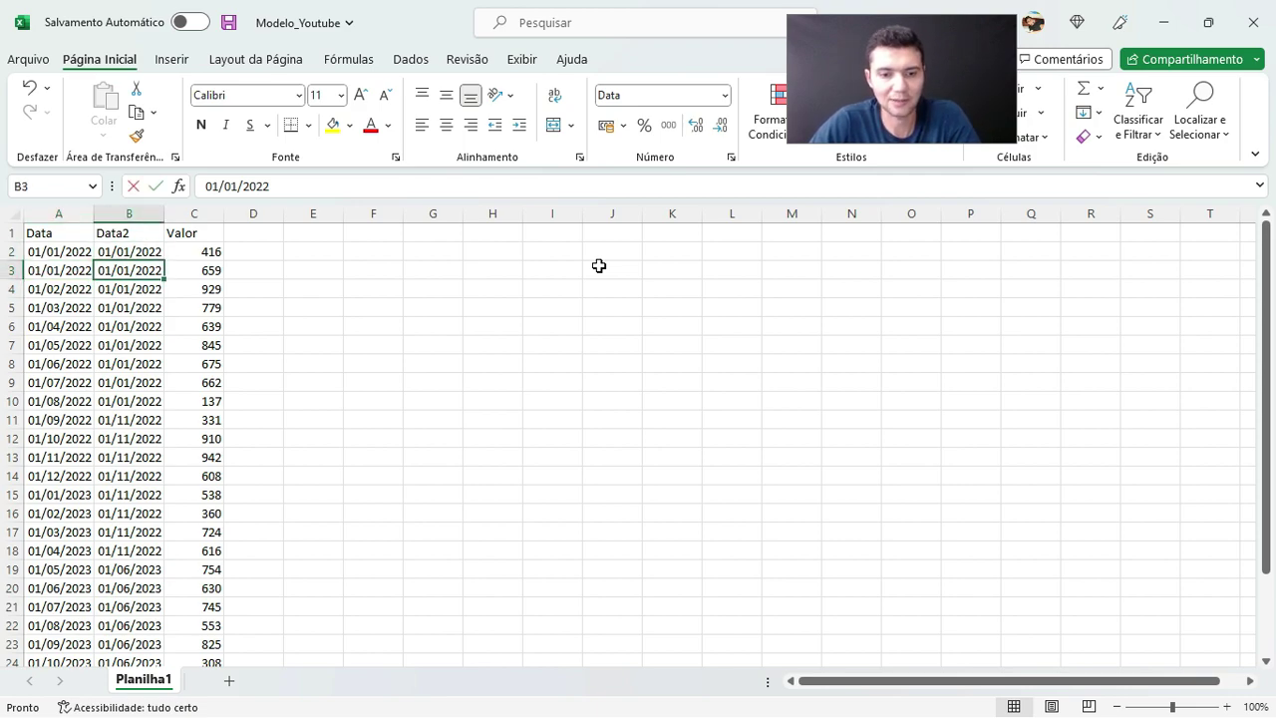
key(F2)
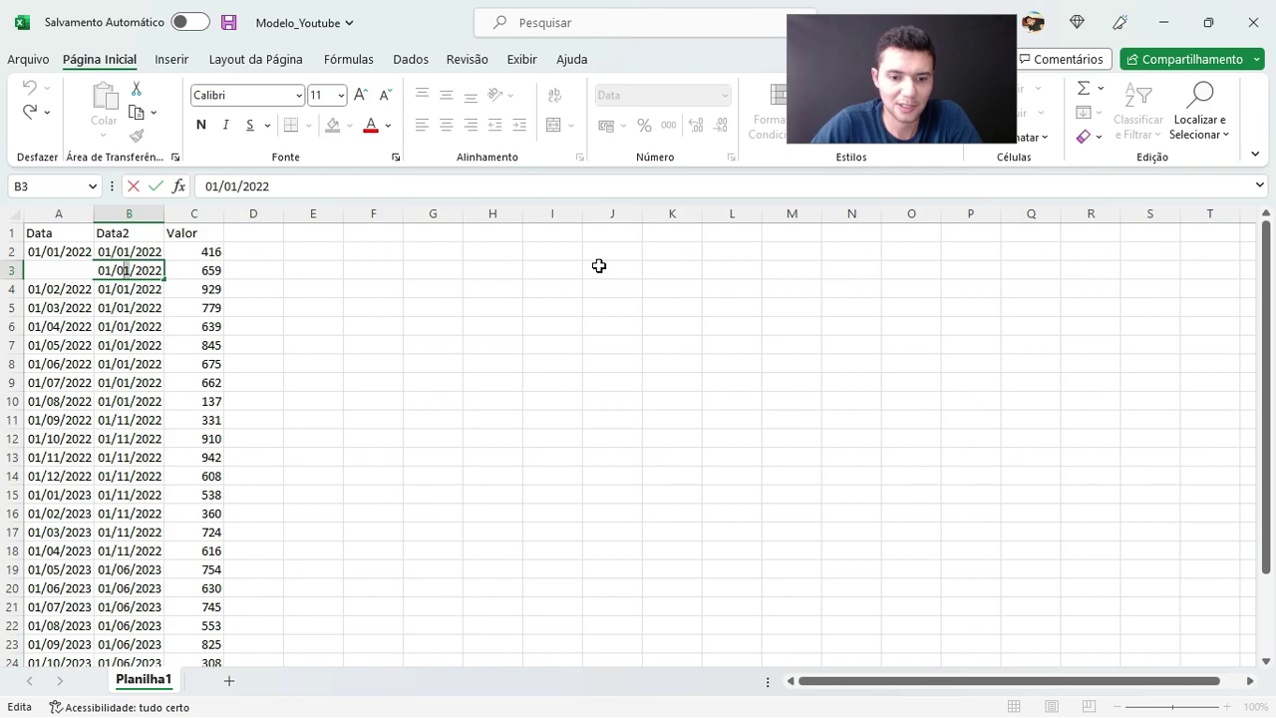
text(2)
key(Return)
key(Up)
key(ctrl+s)
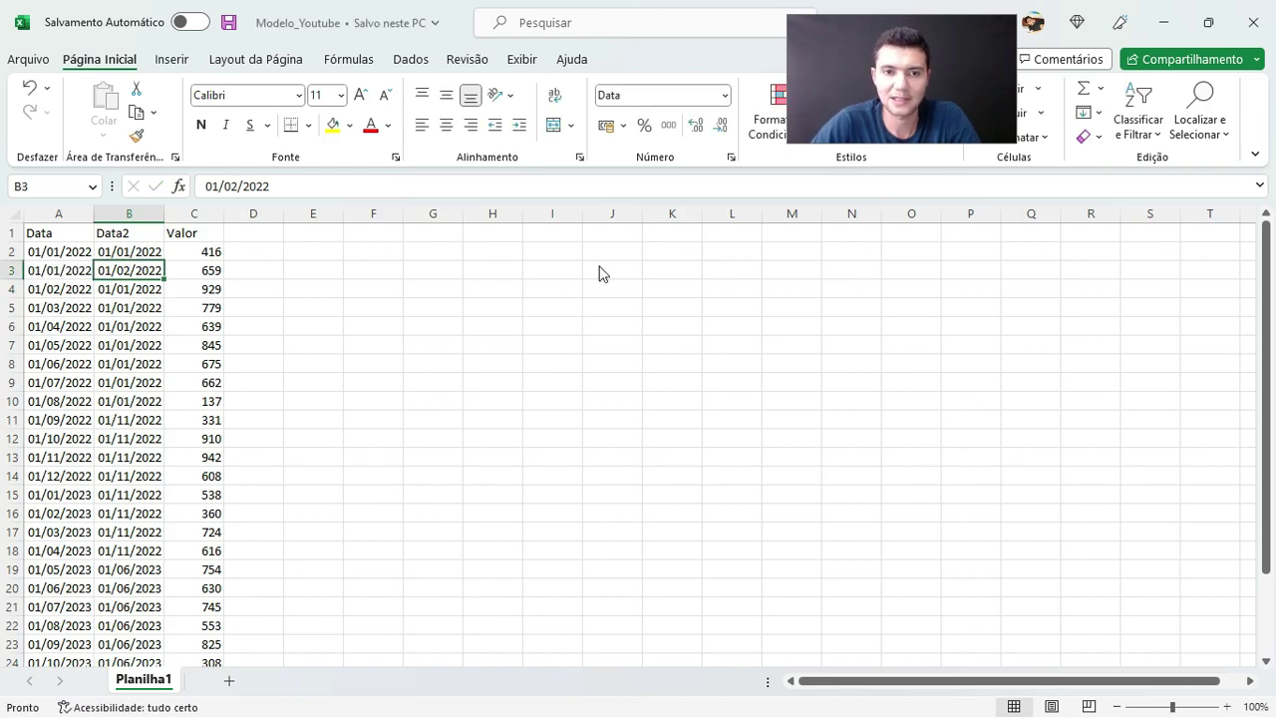
Step: Return to Qlik Sense, reload the app's data from the workbook and close the load progress dialog
key(alt+Tab)
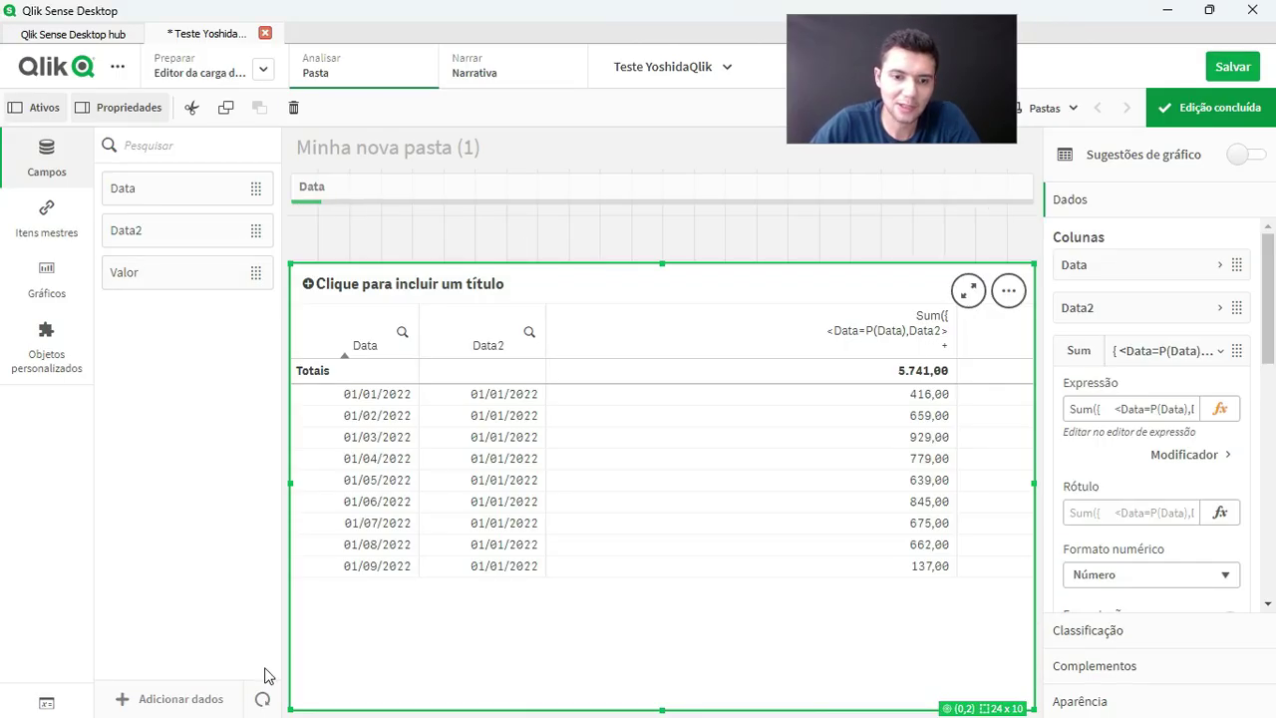
click(261, 697)
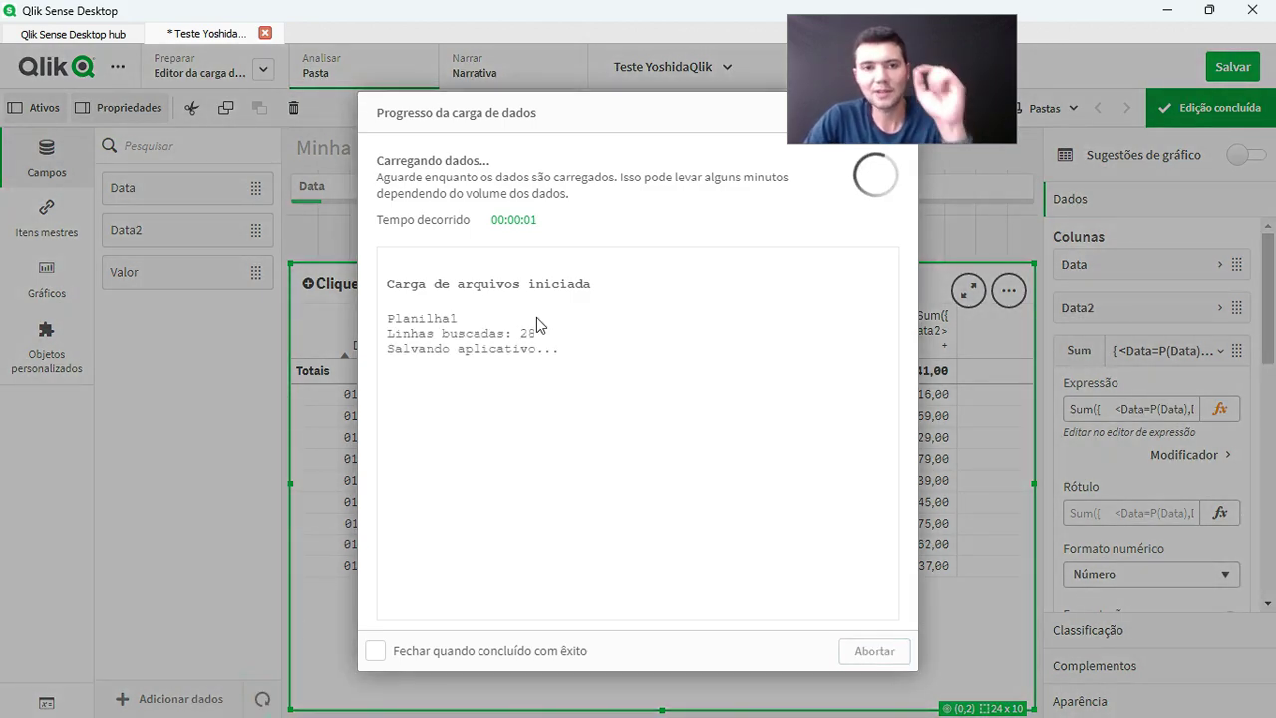
click(539, 651)
click(877, 651)
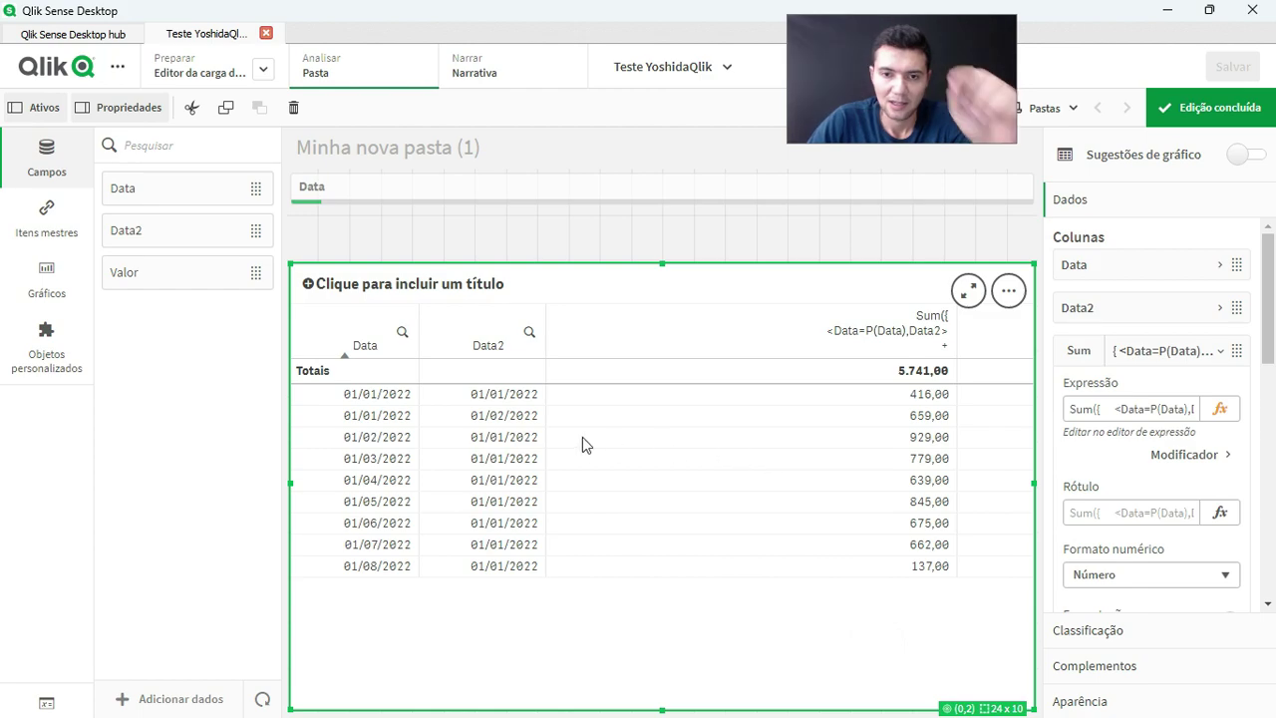
Step: Replace the measure's whole expression with Sum(Valor) and apply it
click(1221, 412)
key(ctrl+a)
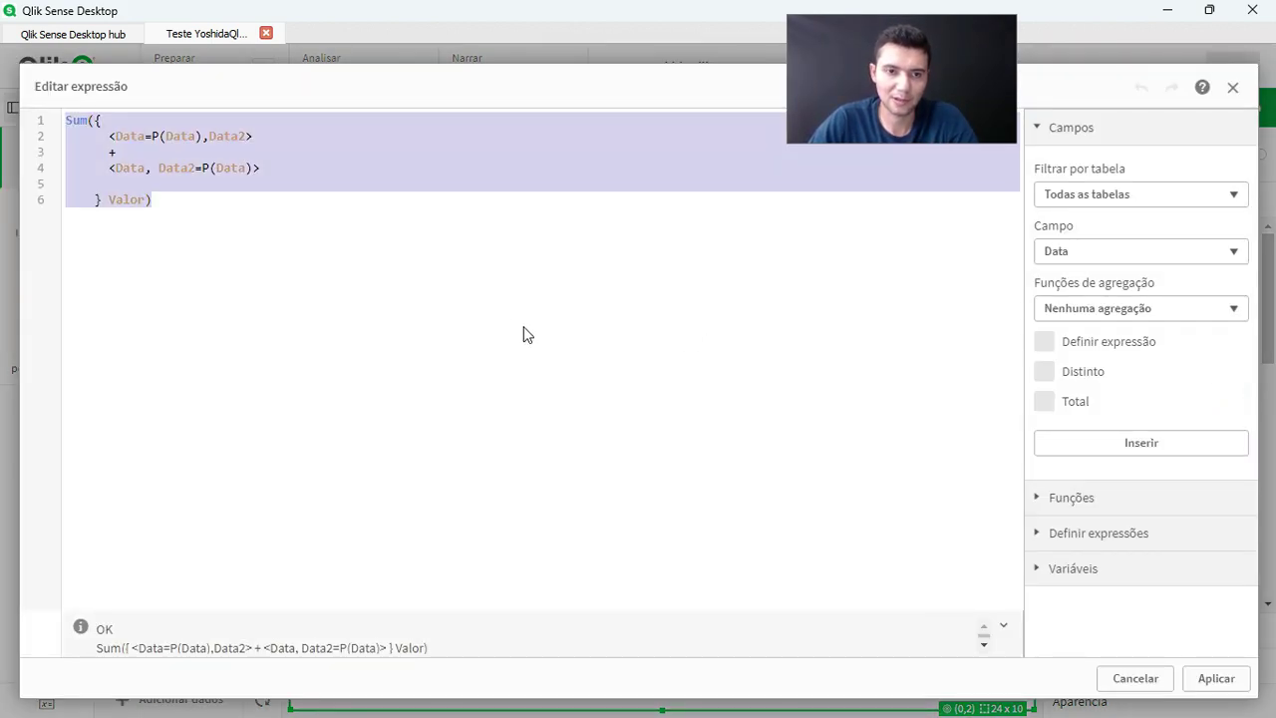
text(Sum(VAlor)
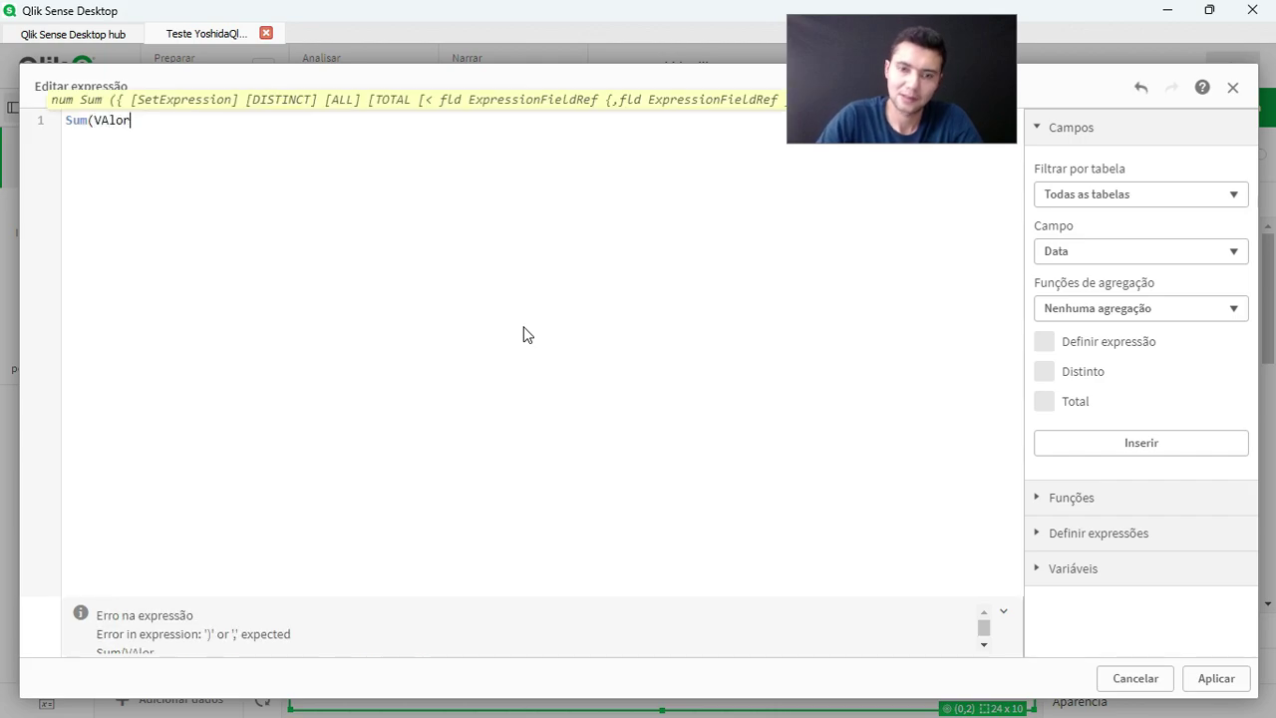
key(Return)
text())
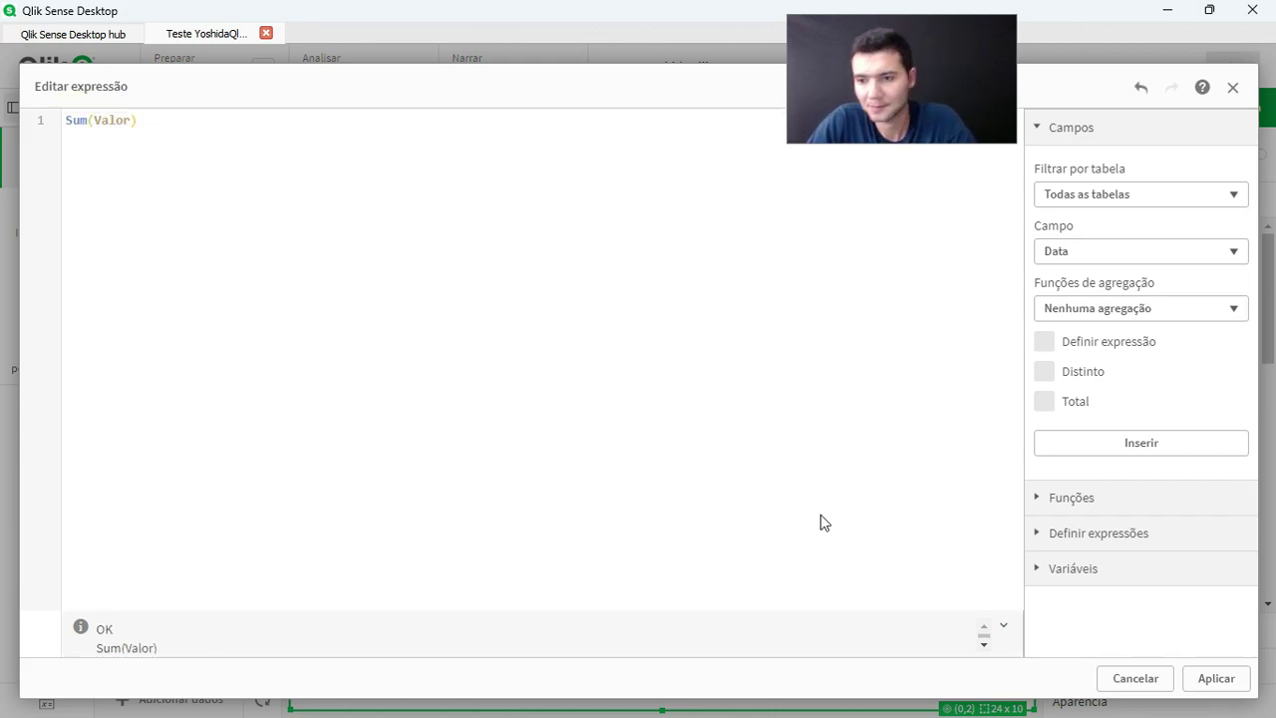
click(1215, 678)
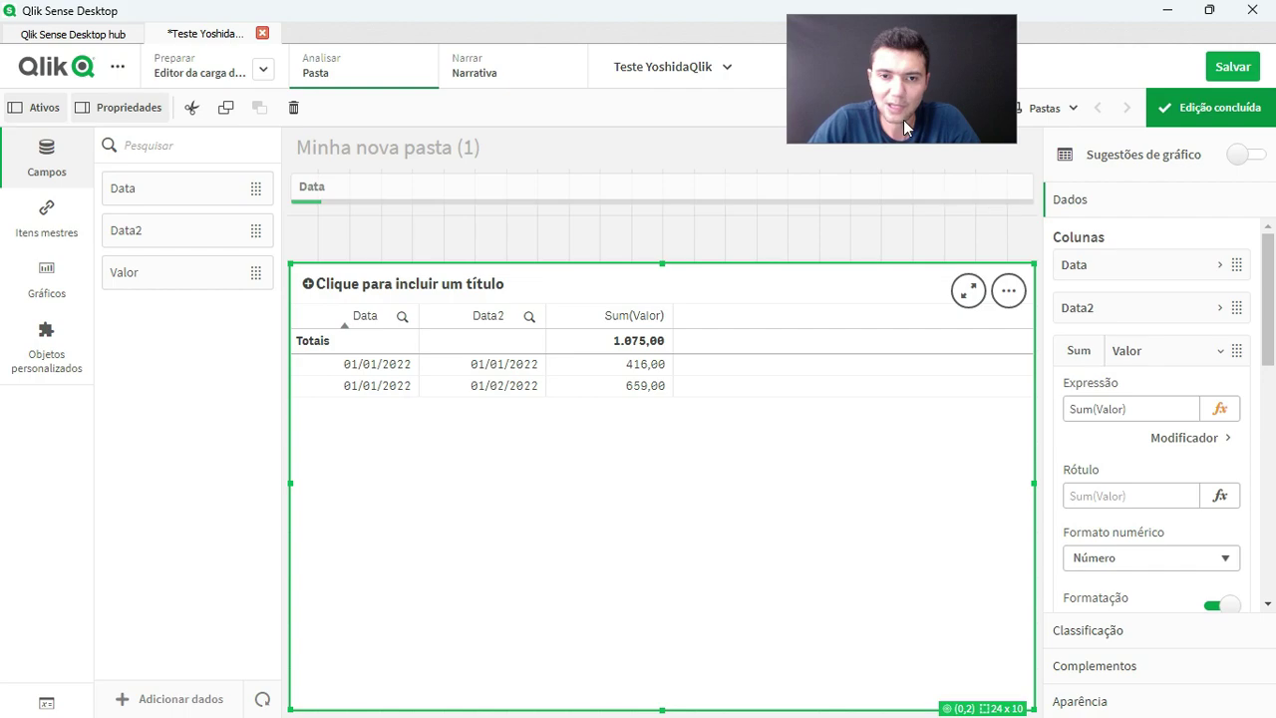
Step: Leave sheet editing to examine the Sum(Valor) table for the selected date, and return to editing with the table selected
click(1210, 108)
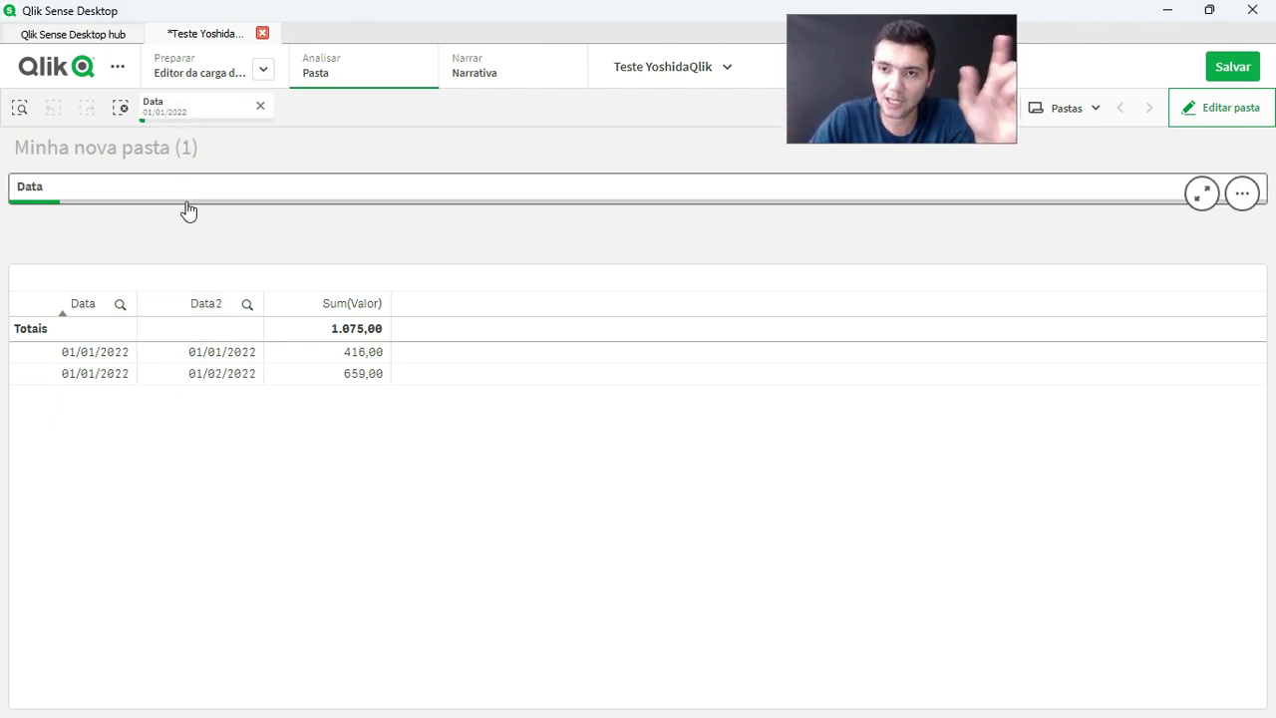
click(1221, 123)
click(843, 322)
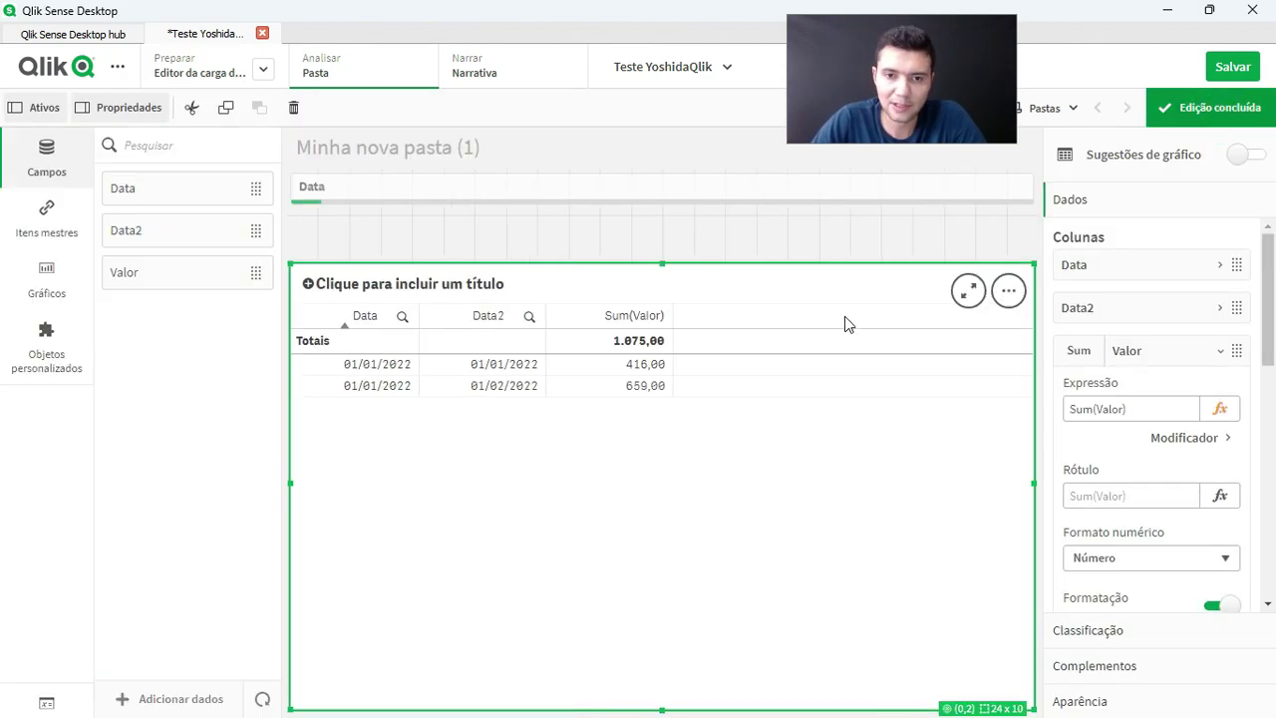
Step: Open the Sum(Valor) expression and insert the set modifier {<Data=P(Data)>} before Valor
click(1227, 415)
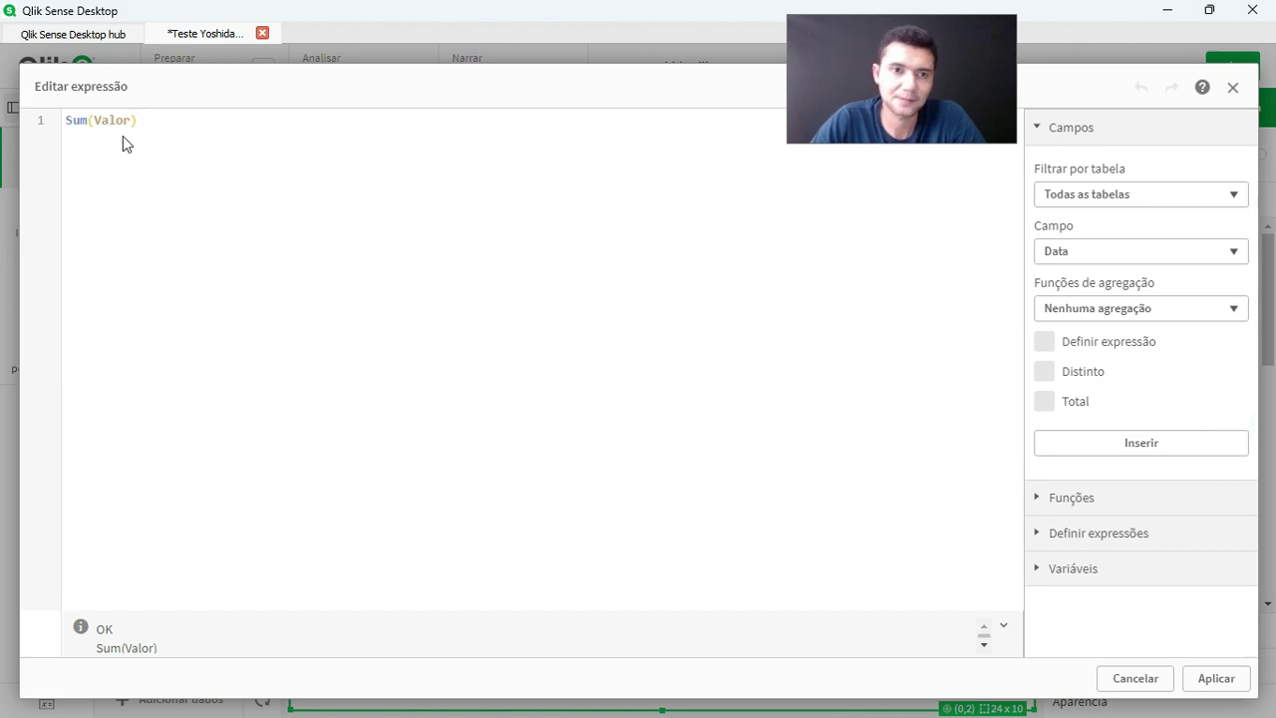
click(93, 120)
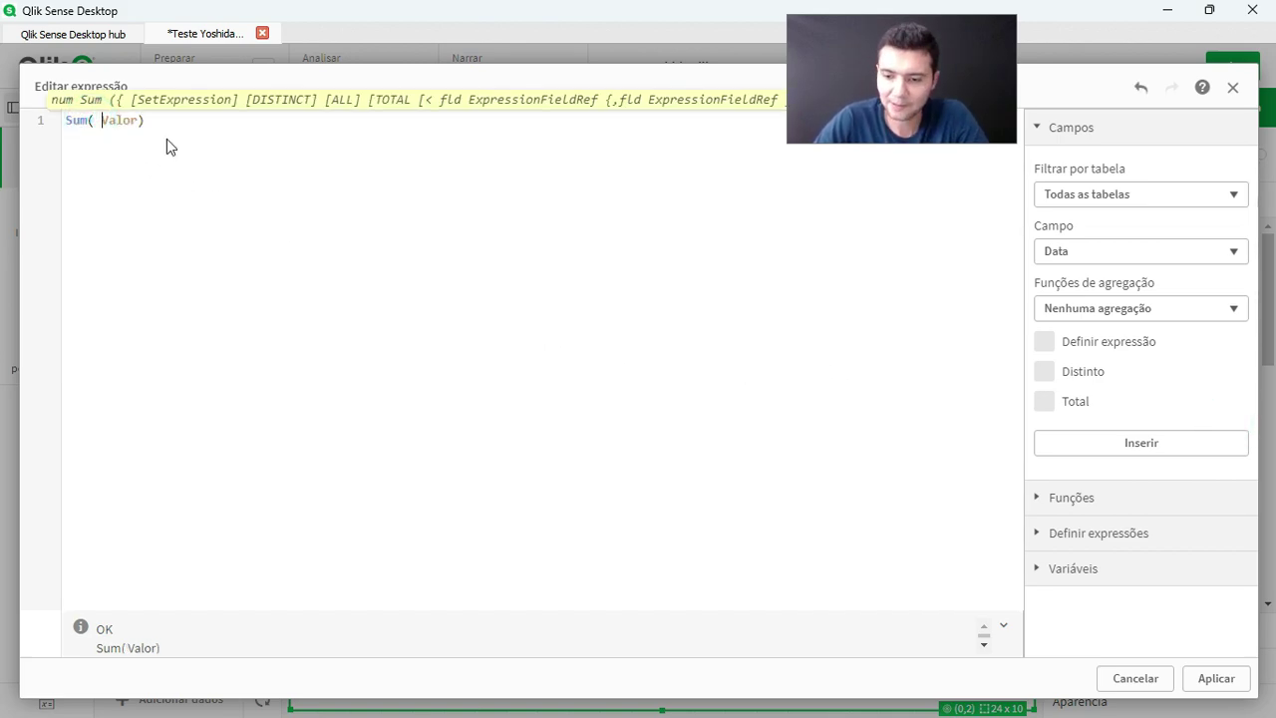
text({<)
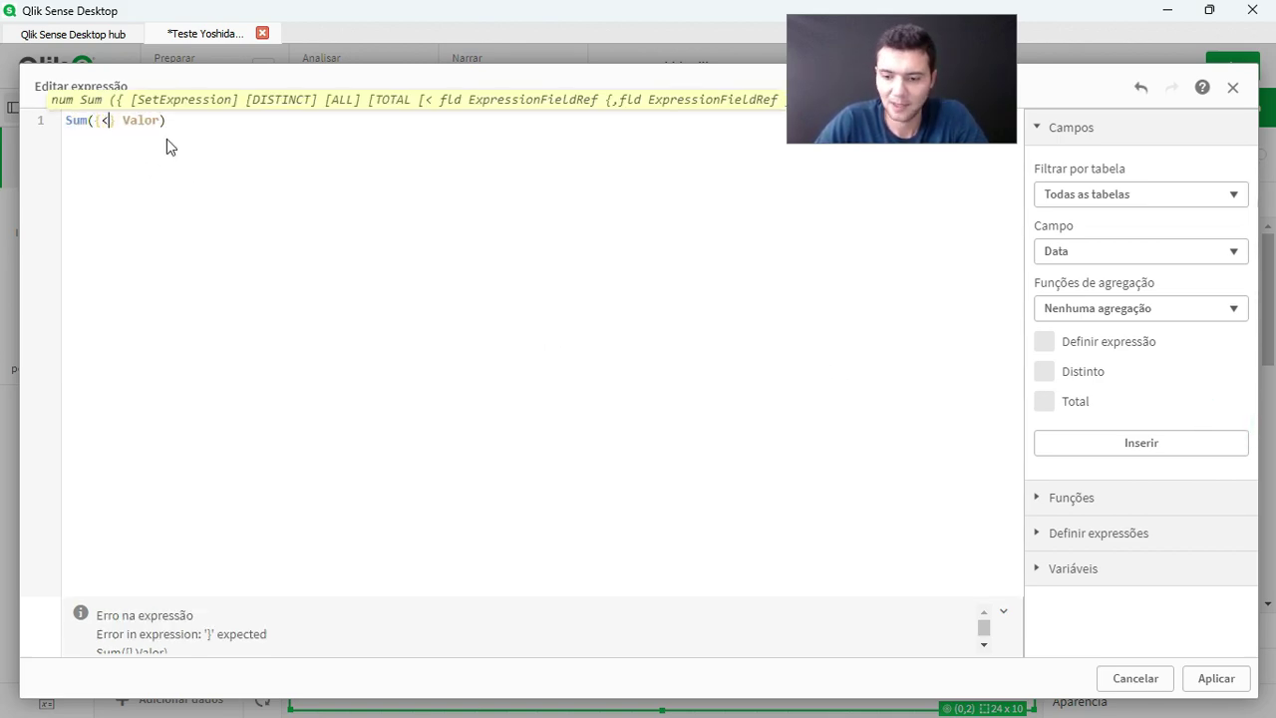
text(dat>)
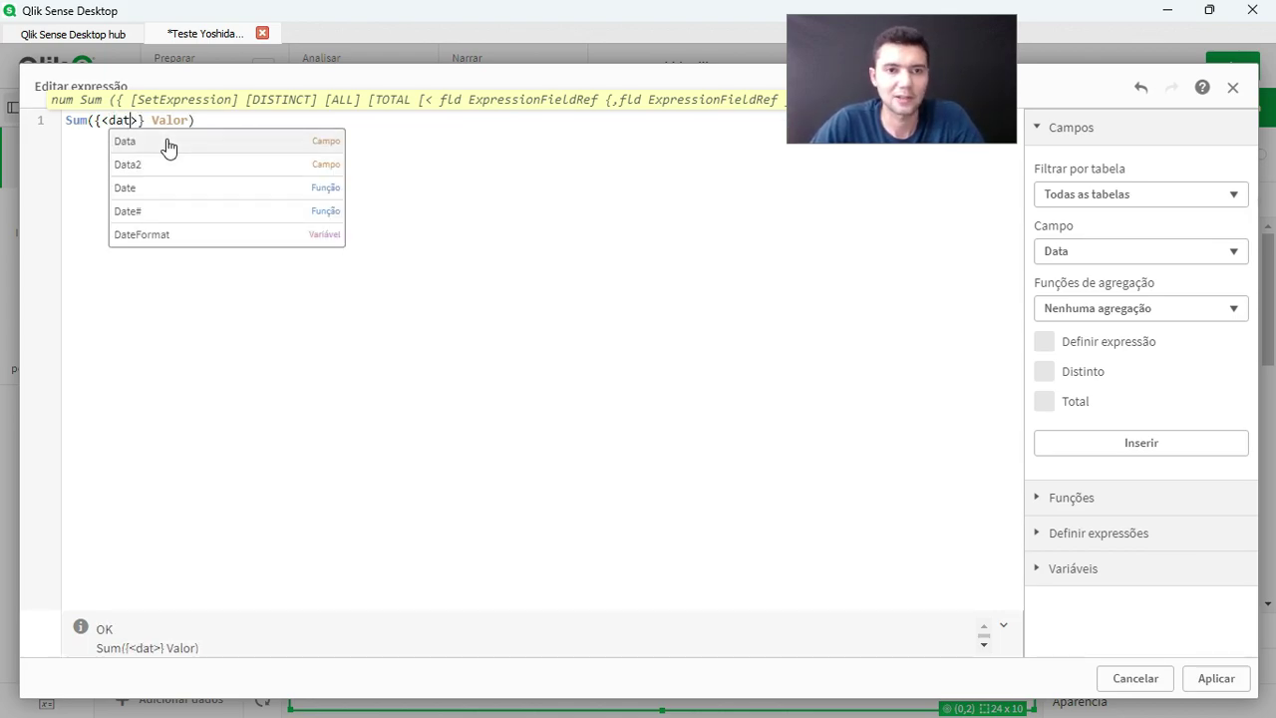
click(166, 142)
text(=P(Da)
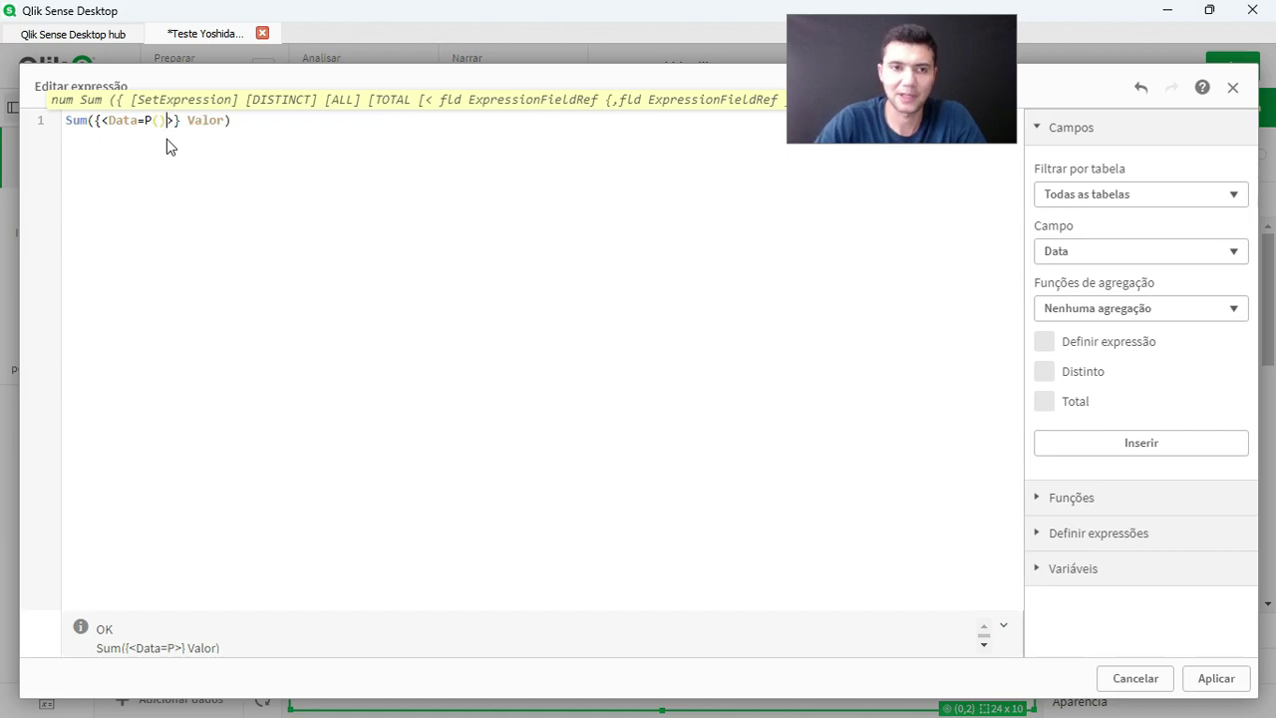
text(t)
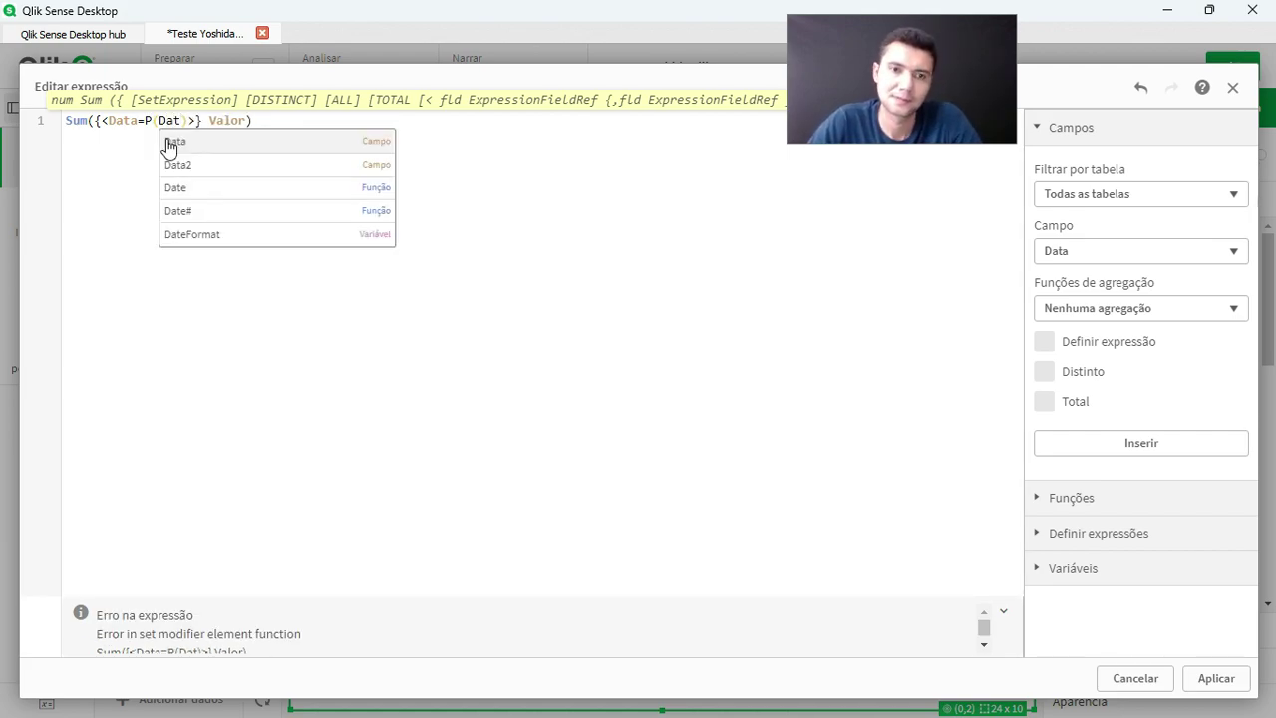
click(166, 139)
Step: Add Data2=P(Data) as a second comma-separated condition and select the Data field inside its P() function
text(, Dat)
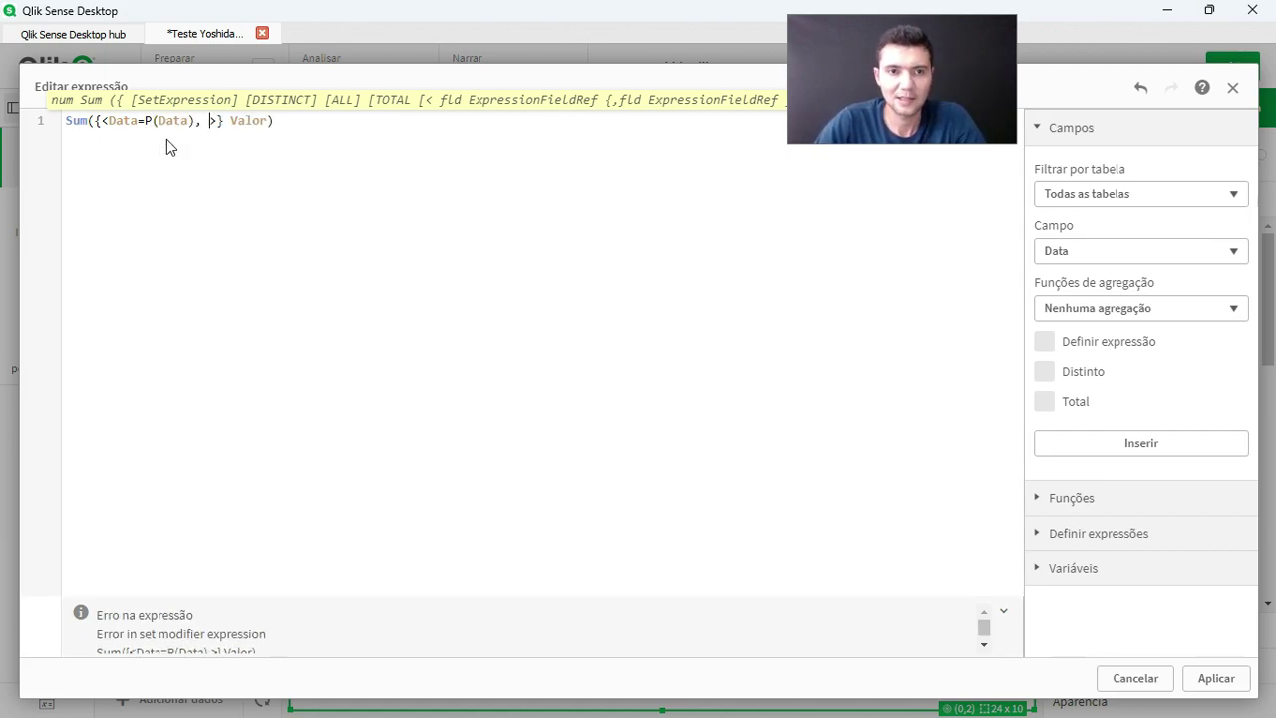
key(Down)
key(Return)
text(=P()
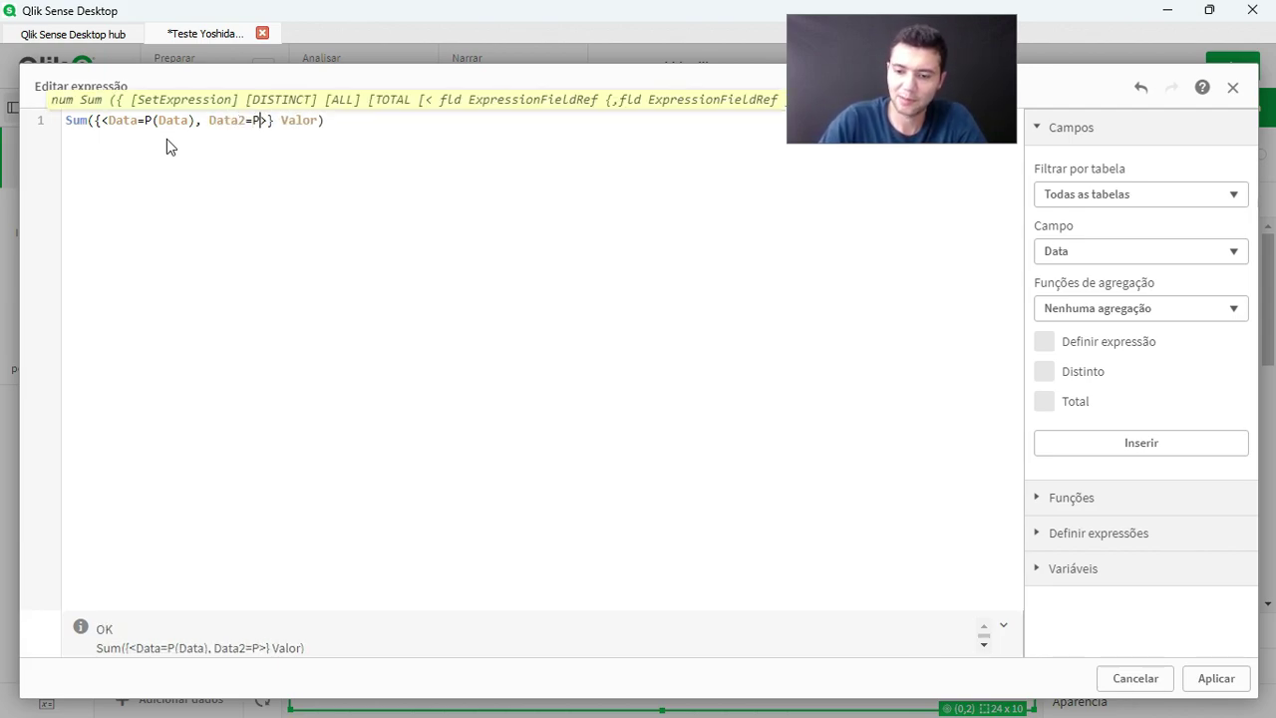
text(Data)
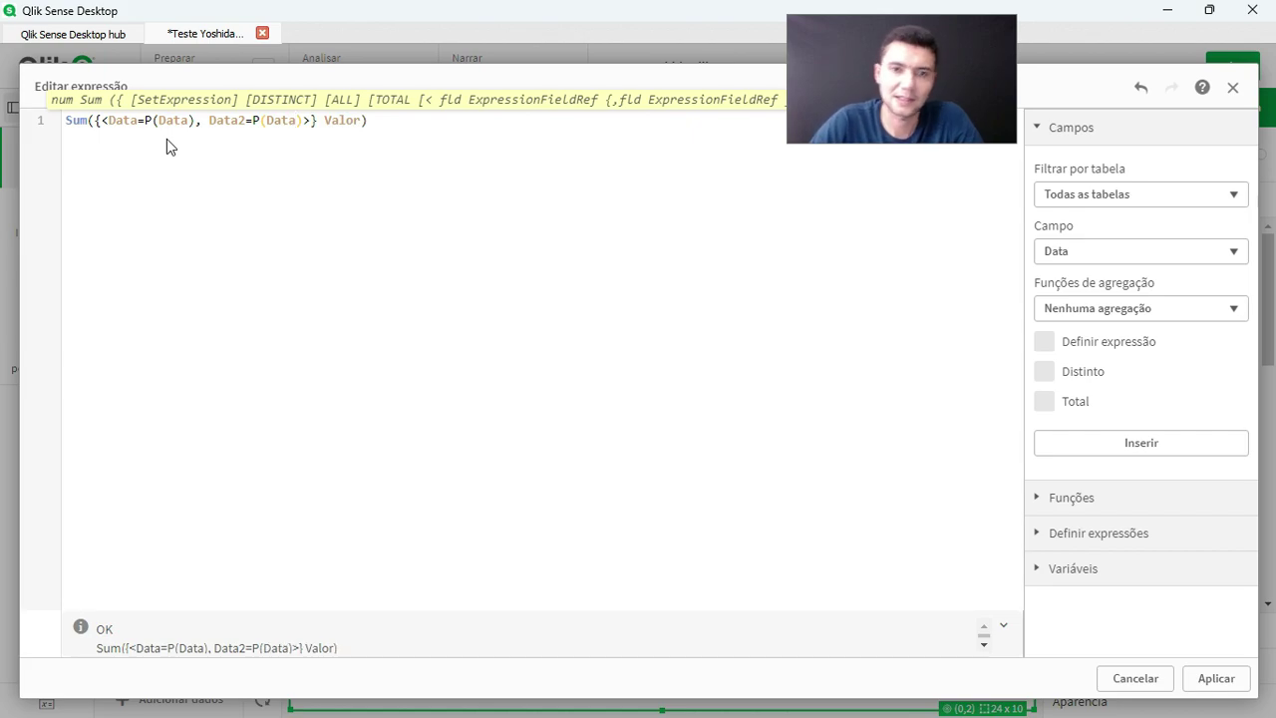
double_click(290, 120)
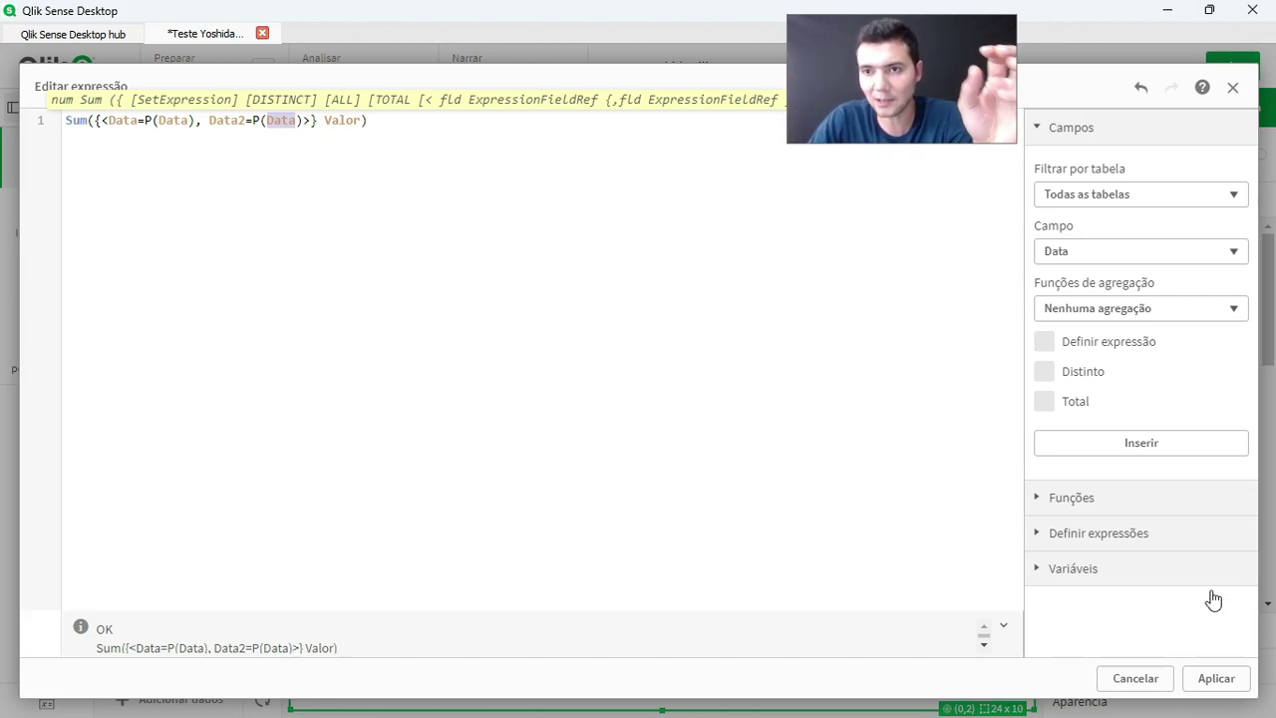
Step: Apply the two-condition set expression, examine the table for the selected date outside edit mode, and return to editing
click(1215, 678)
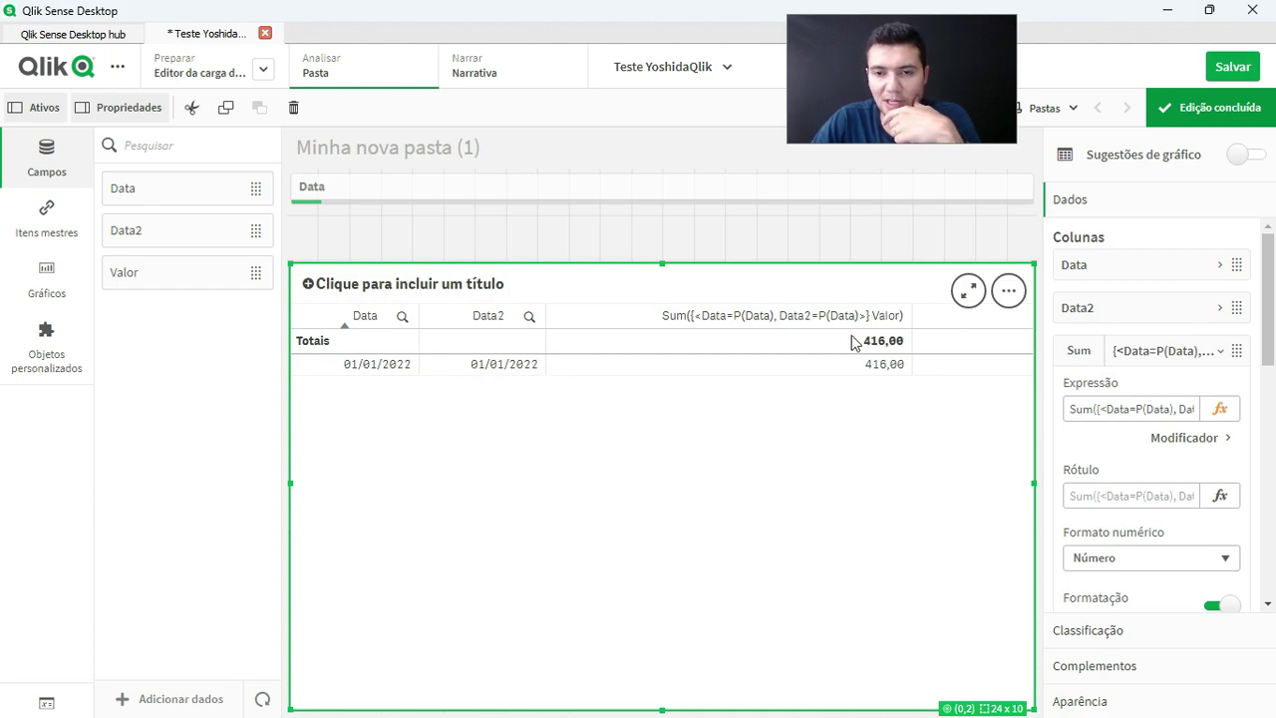
click(1210, 108)
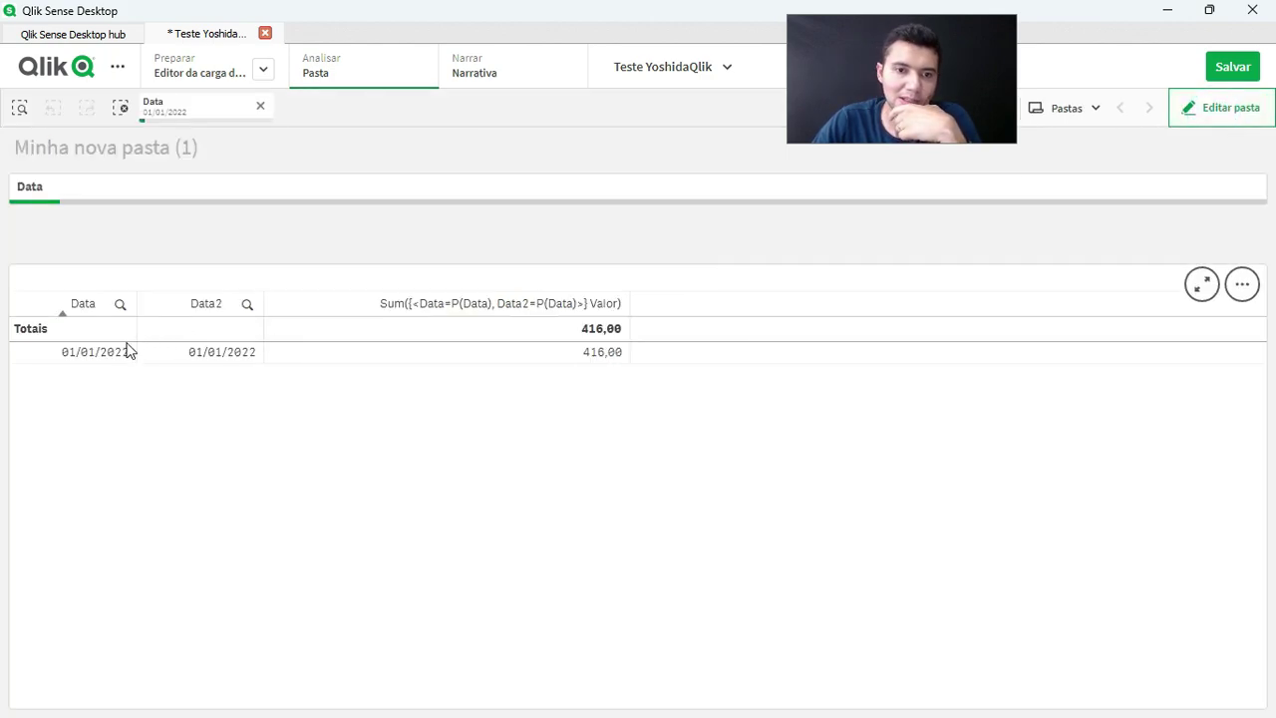
click(1206, 116)
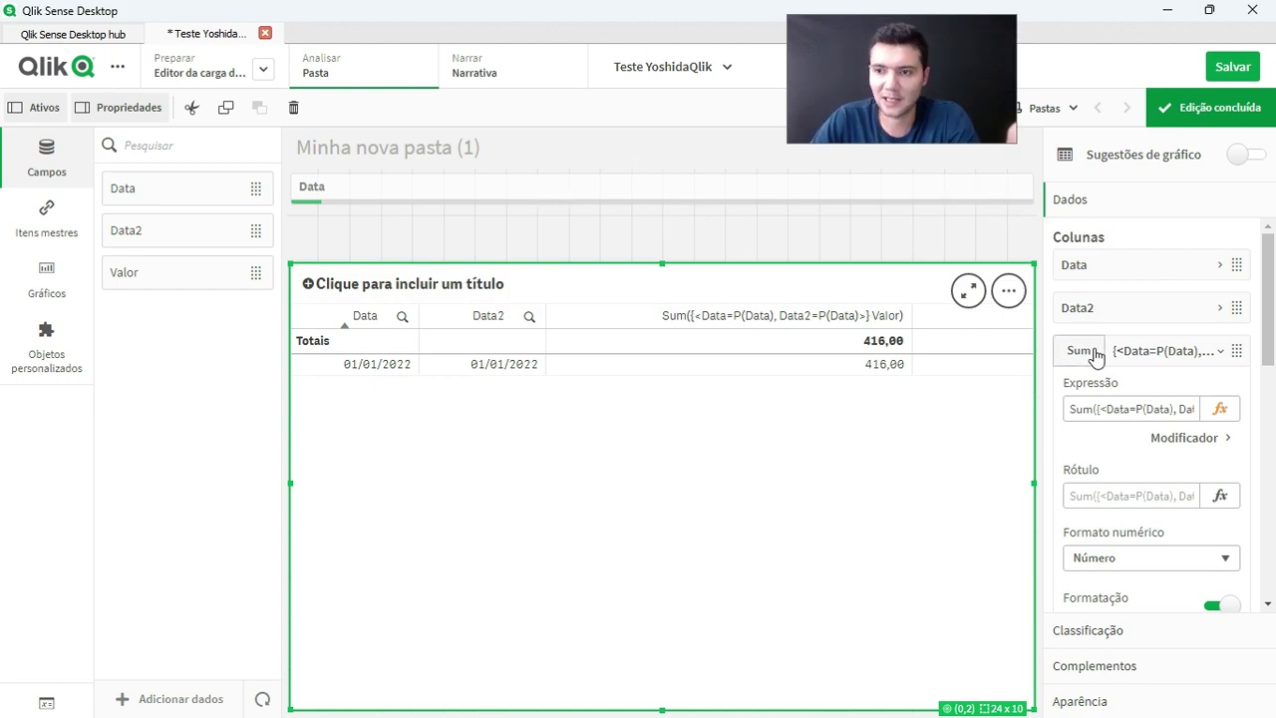
Step: Remove the Data=P(Data) condition from the measure so only Data2=P(Data) remains, apply it, and check the table outside edit mode before resuming editing
click(1219, 408)
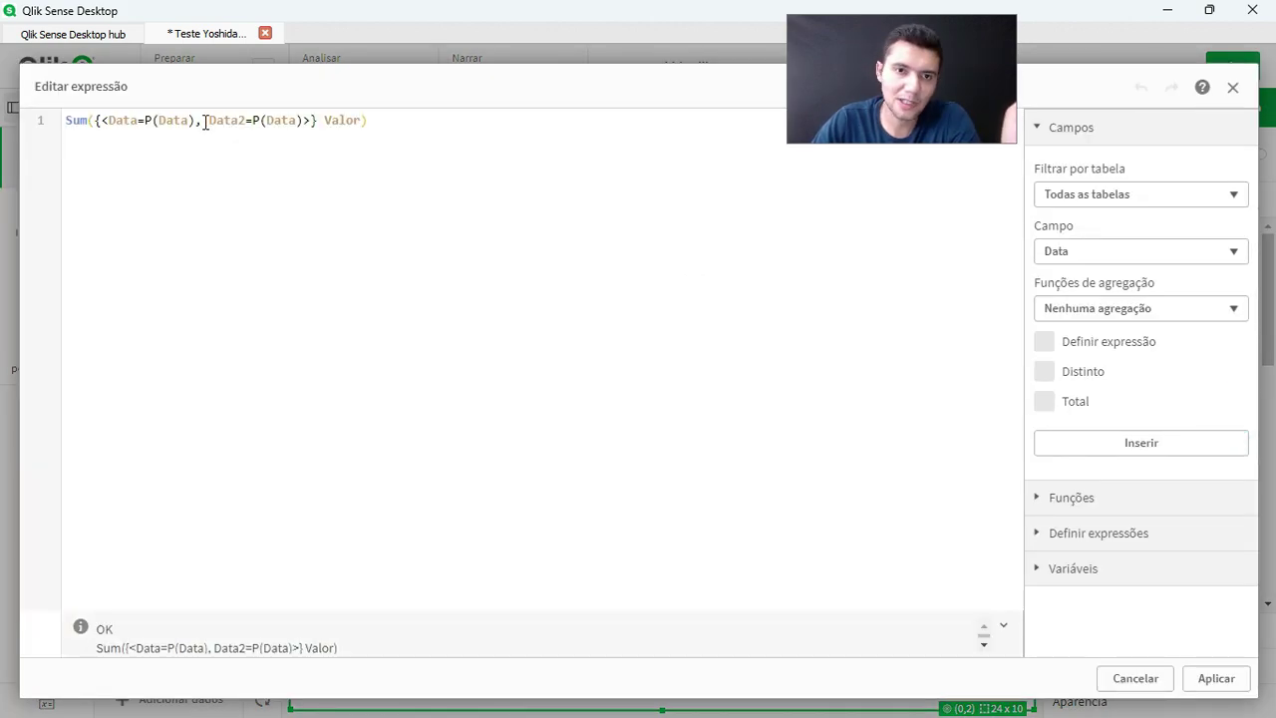
drag(202, 119, 115, 119)
key(BackSpace)
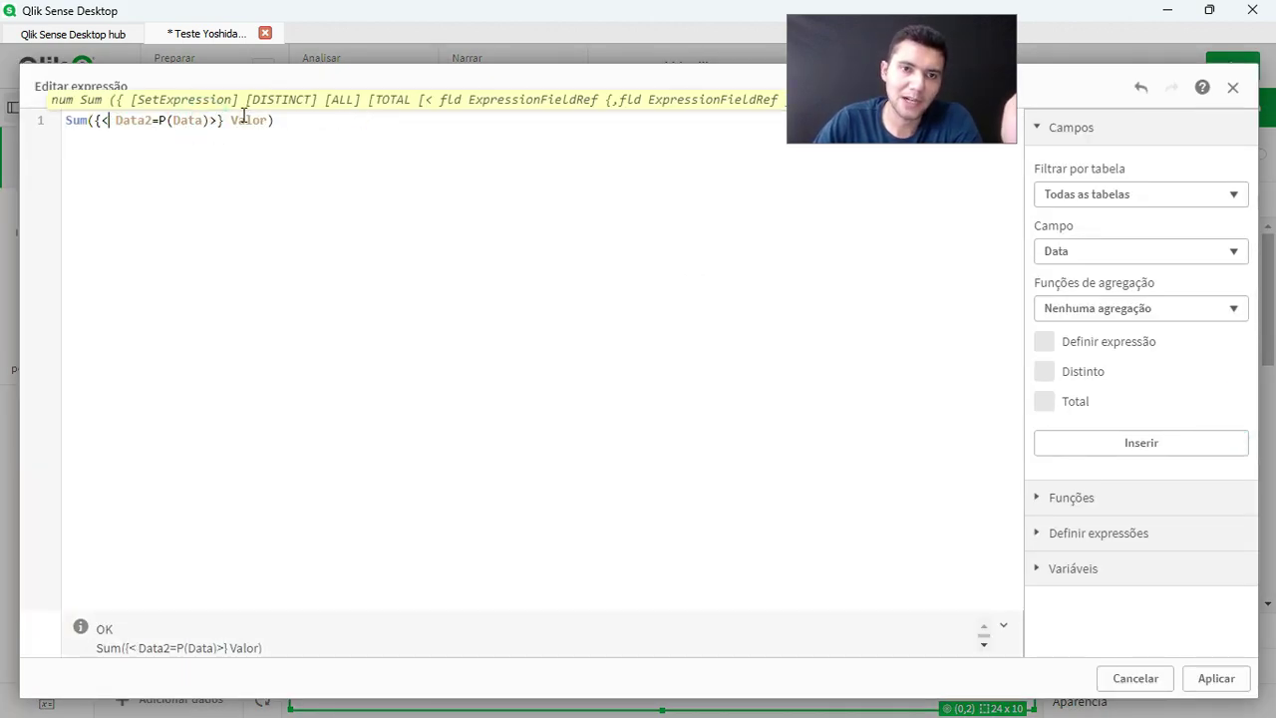
click(1220, 682)
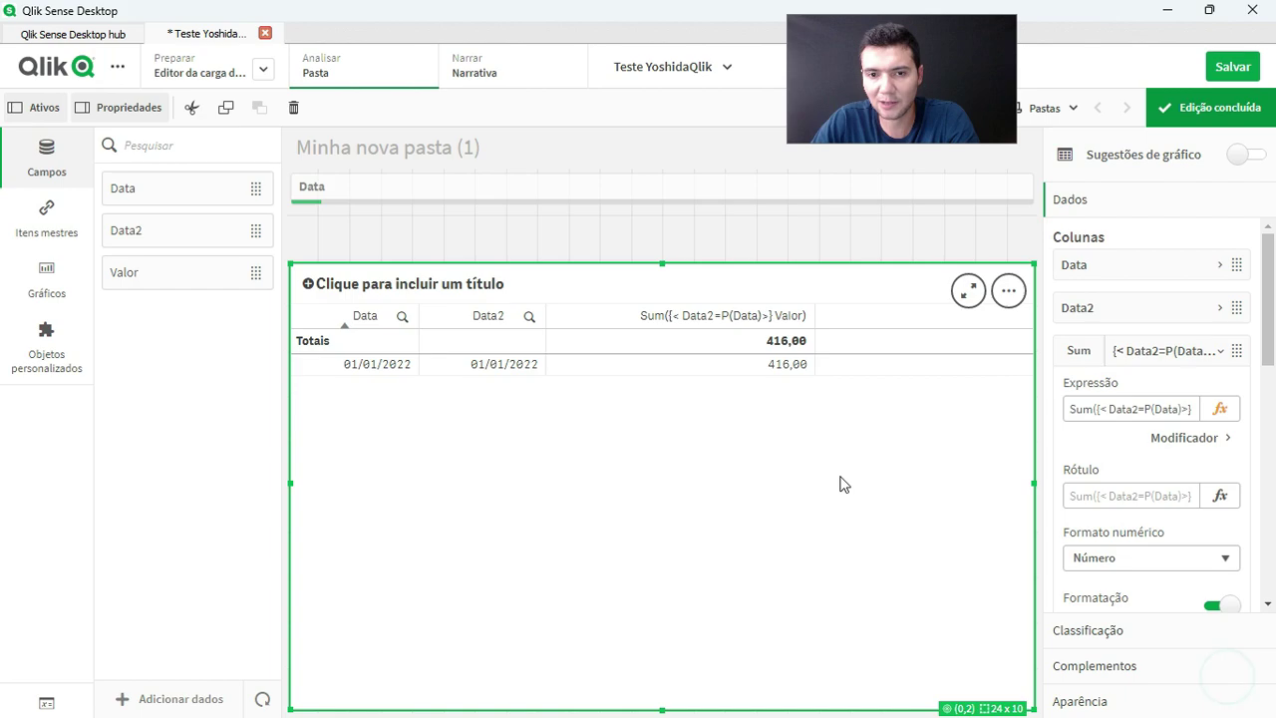
click(1210, 106)
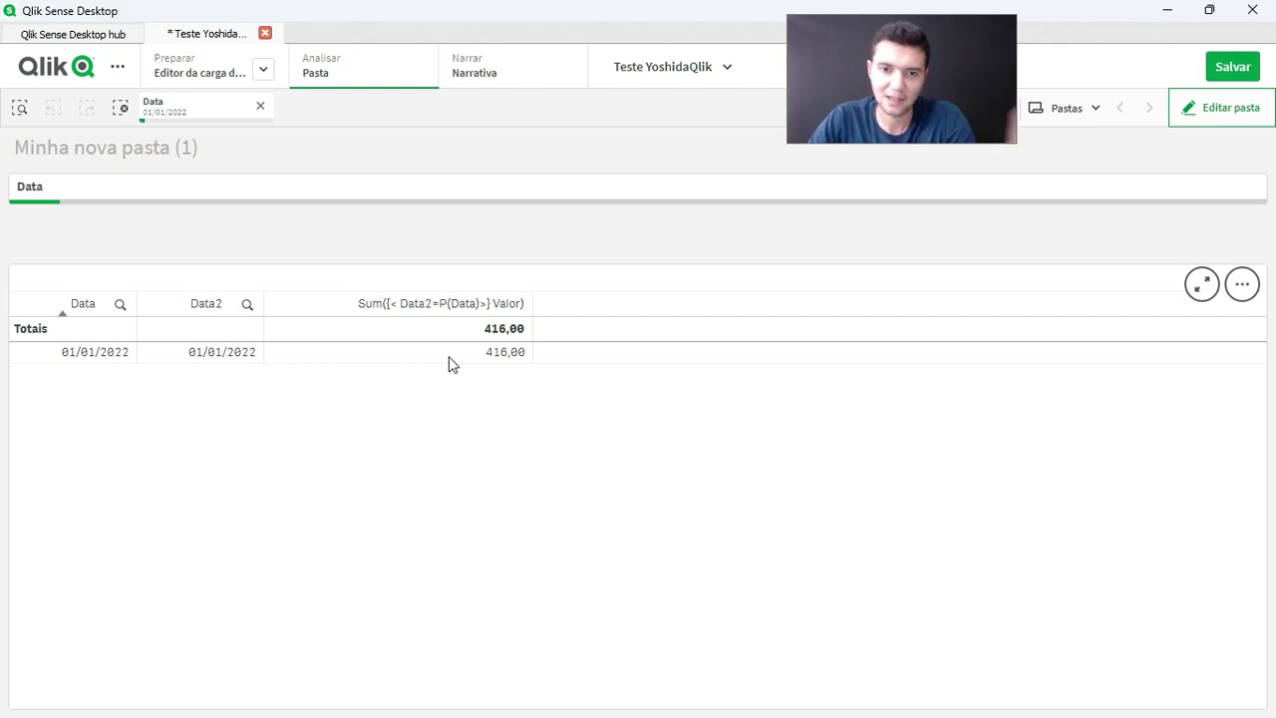
click(1234, 110)
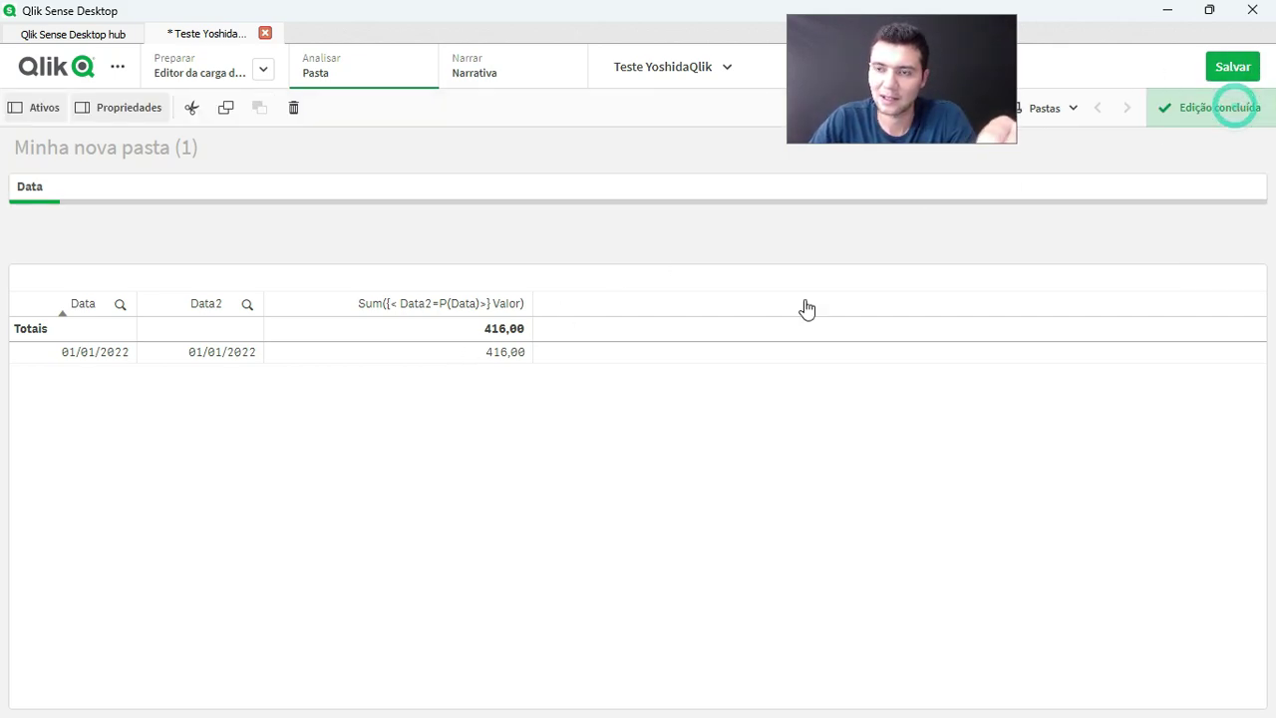